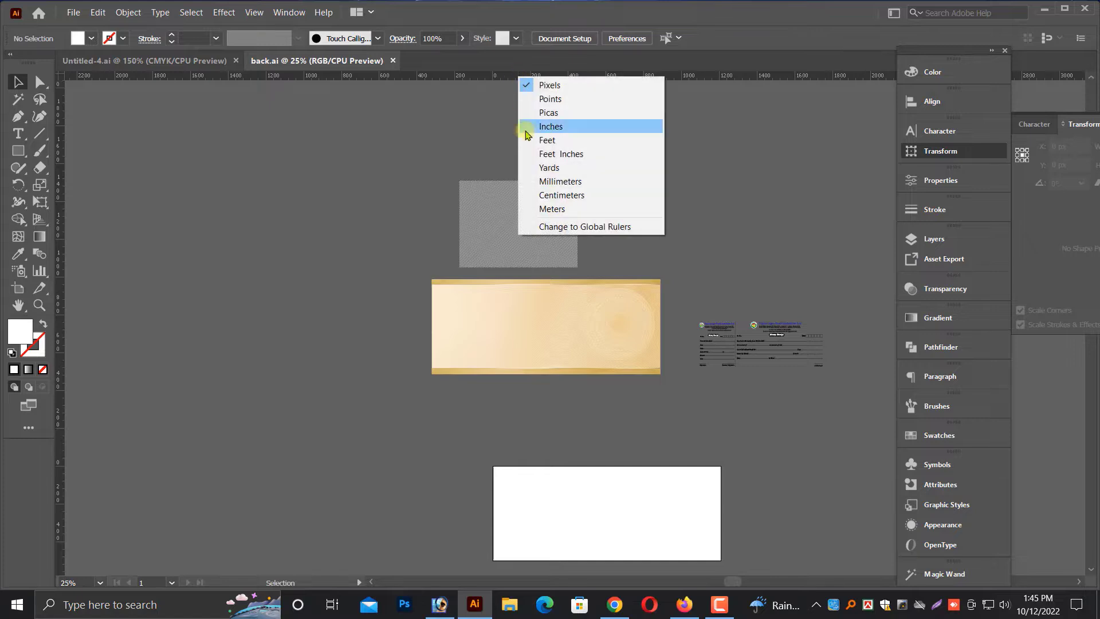
- Switch the ruler units to inches and create a 9.25 in wide, 3.5 in high rectangle above the artwork
left_click(551, 126)
left_click(358, 204)
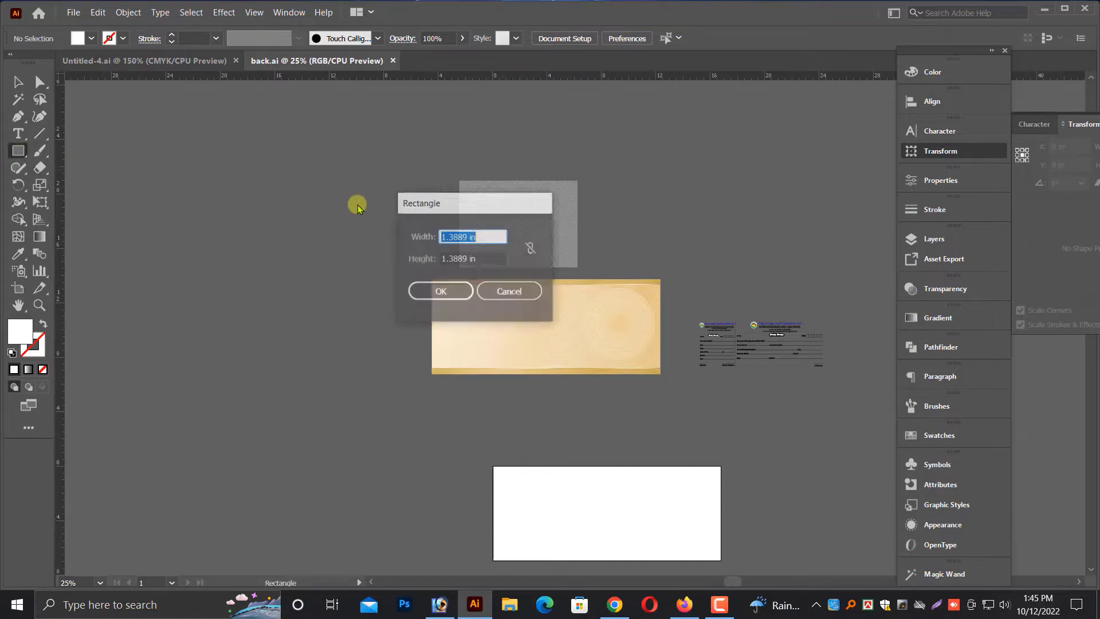
type("9.25")
key("Tab")
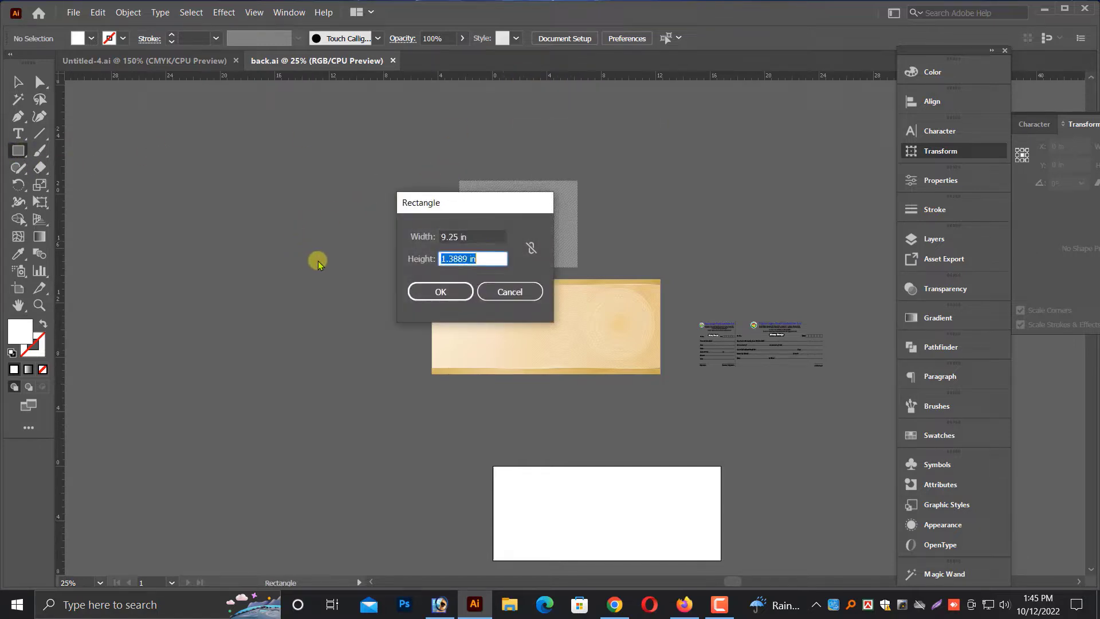
type("3.5")
key("Return")
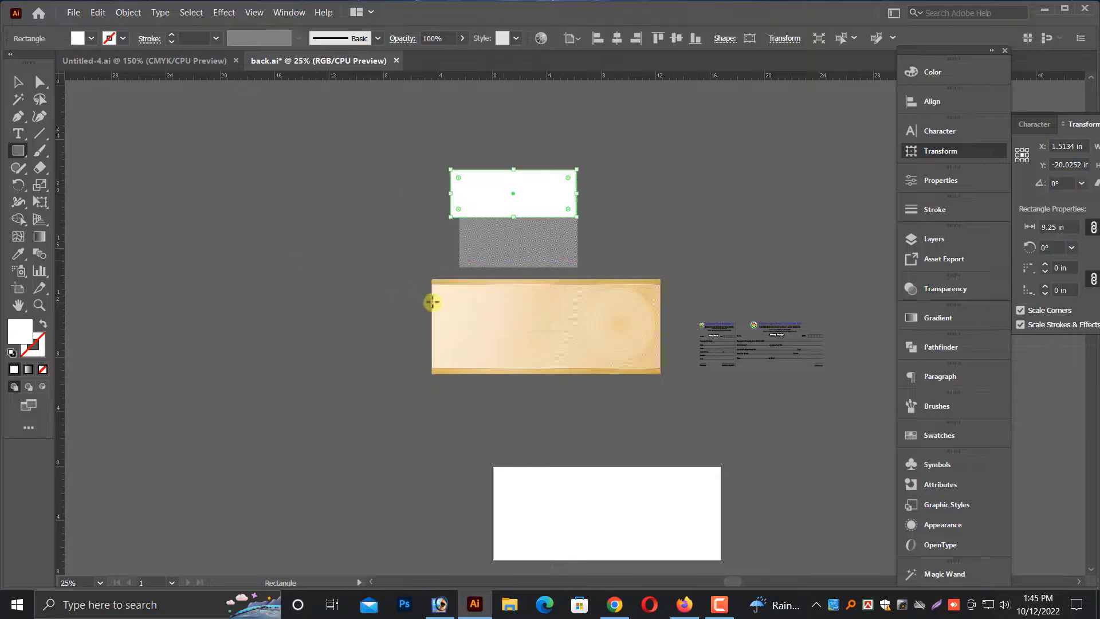
- Resize the whole gold background artwork to 9.25 in wide and 3.5 in high without constraining proportions
scroll(524, 273, "up", 1)
key("v")
left_click(474, 350)
left_click_drag(389, 316, 671, 434)
left_click(956, 153)
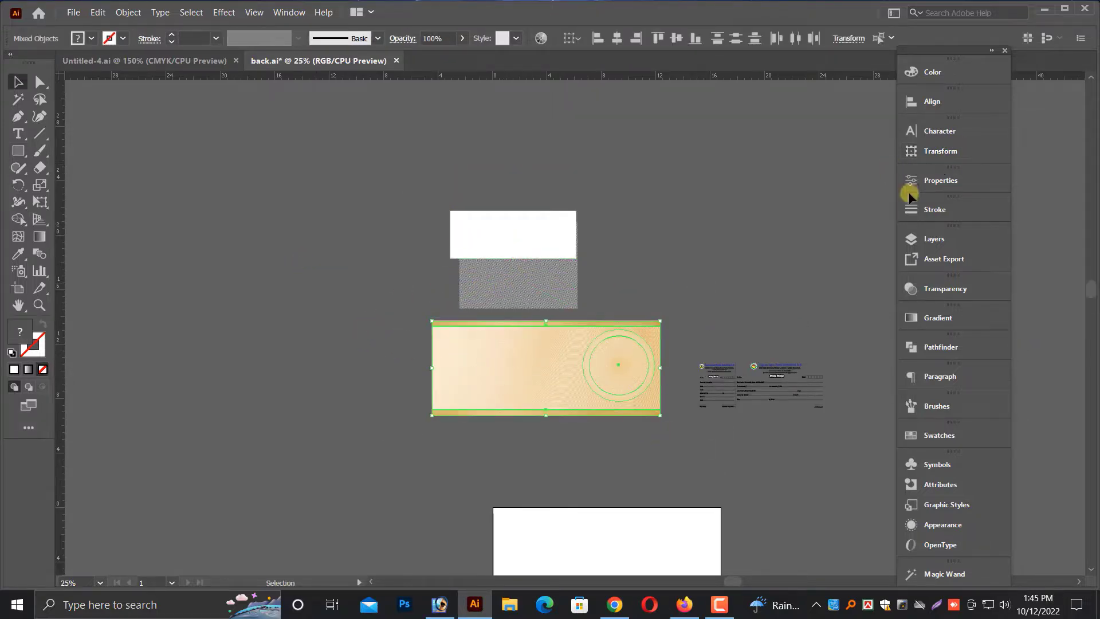
left_click(952, 152)
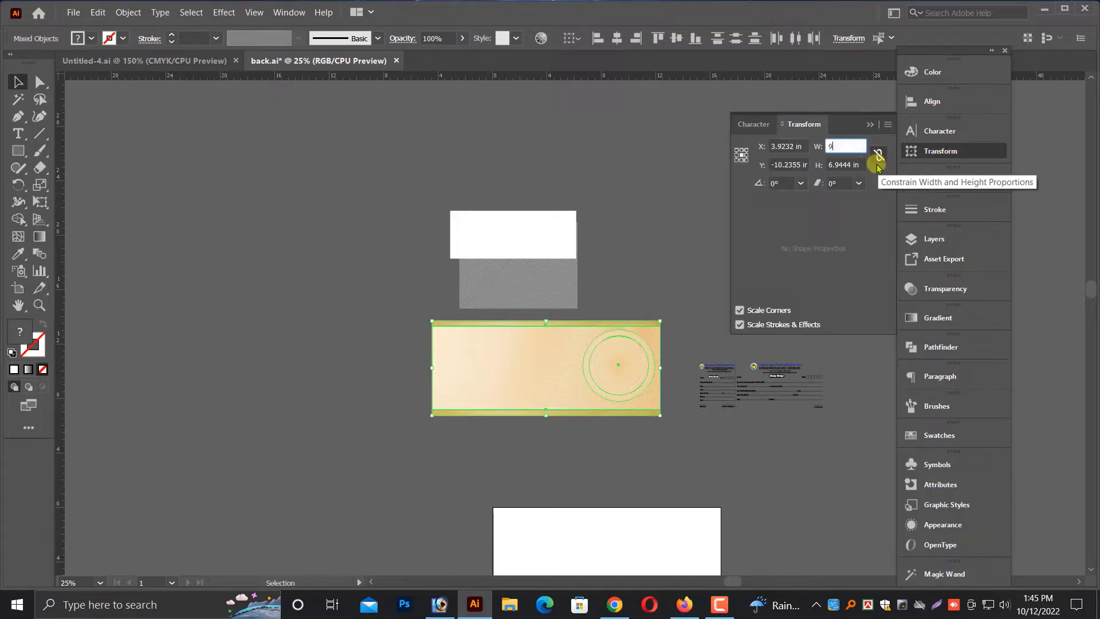
key("Tab")
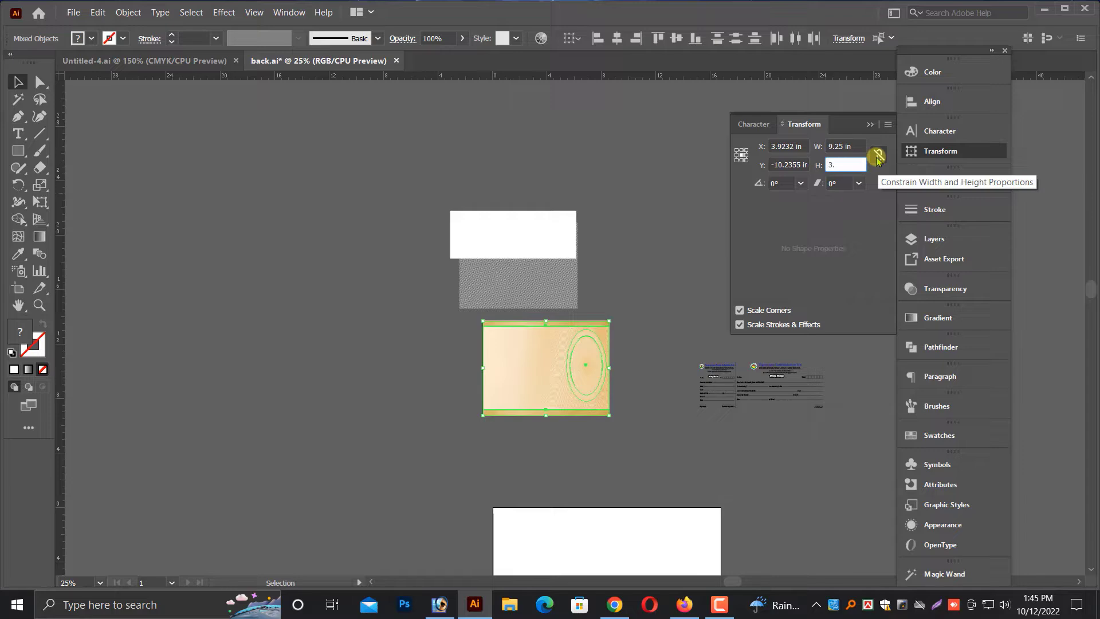
key("Return")
- Place a copy of the money receipt text layout over the resized gold background
left_click_drag(524, 350, 658, 416)
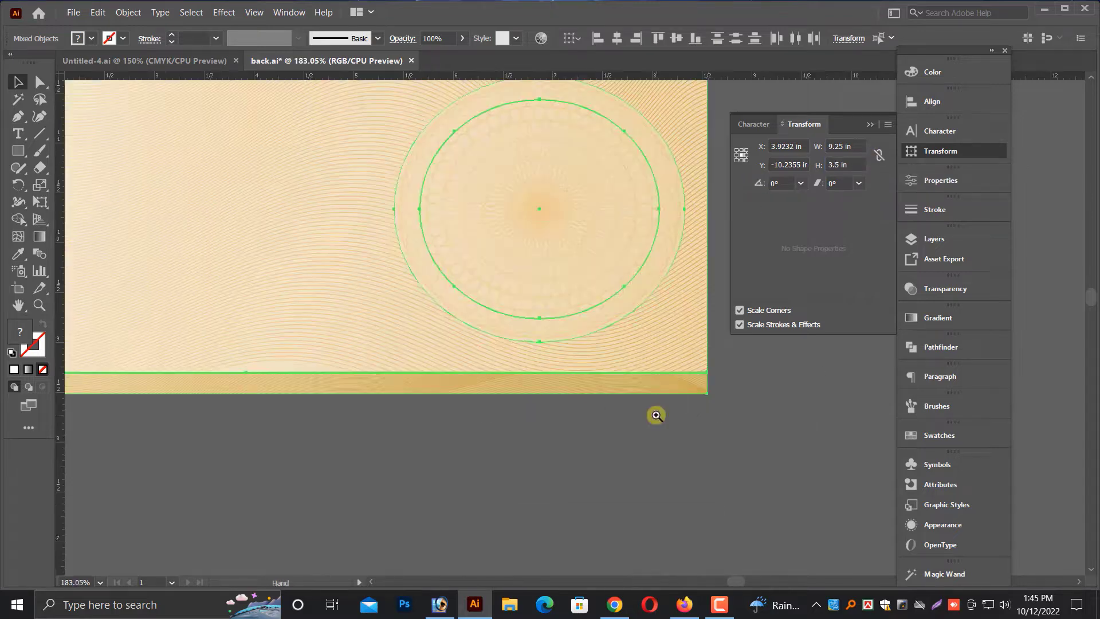
left_click_drag(747, 506, 733, 507)
key("ctrl+minus")
key("ctrl+minus")
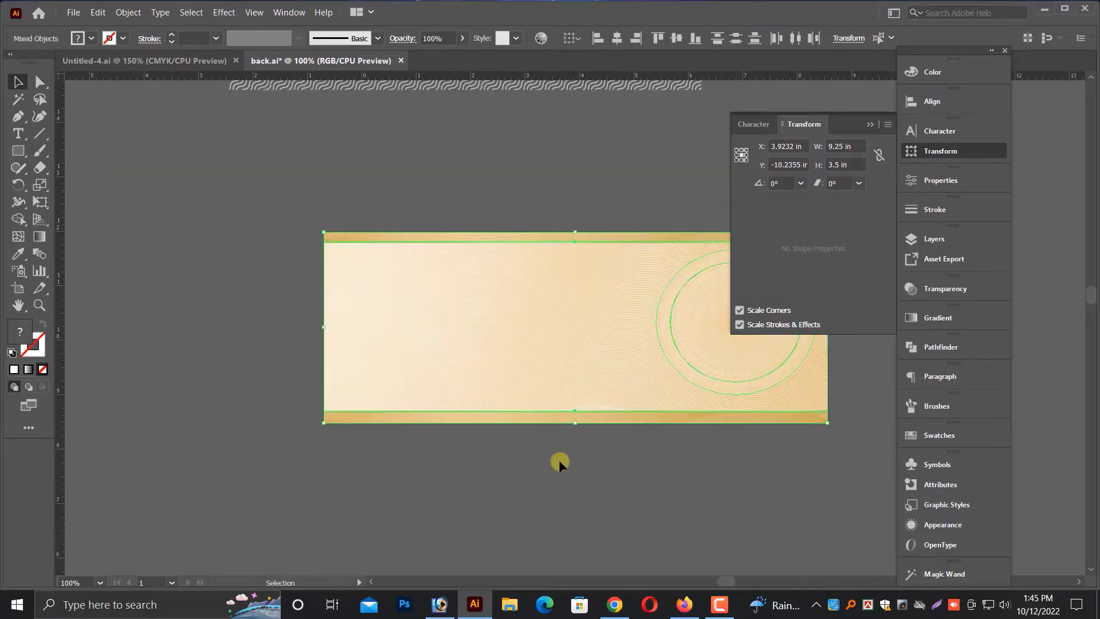
left_click(559, 458)
left_click_drag(557, 442, 493, 440)
key("ctrl+minus")
key("ctrl+minus")
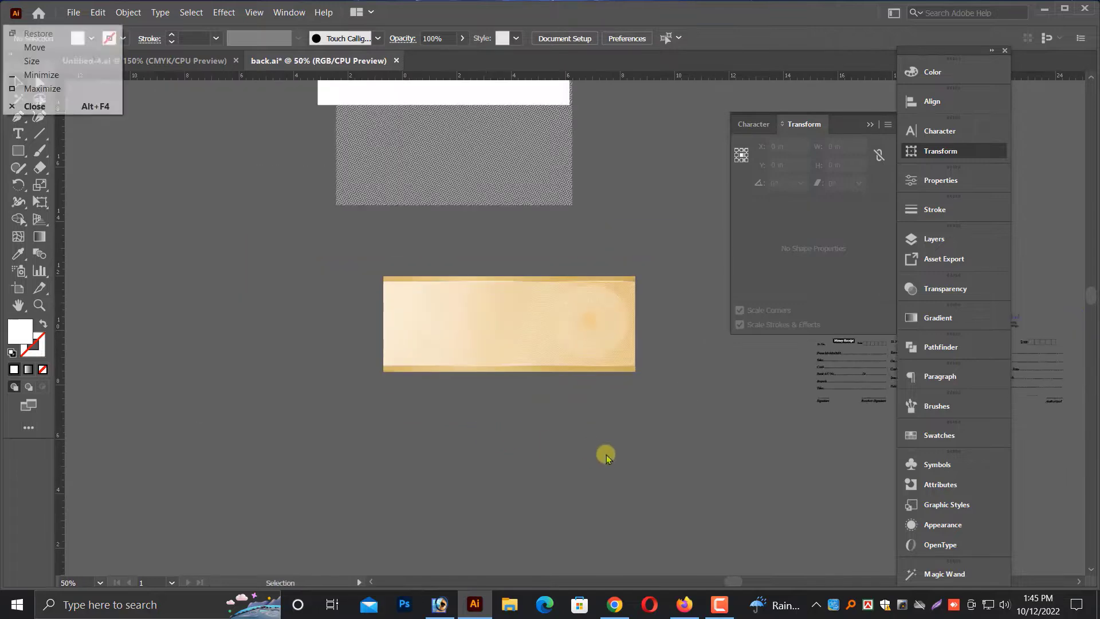
left_click_drag(681, 376, 310, 338)
key("ctrl+plus")
key("ctrl+plus")
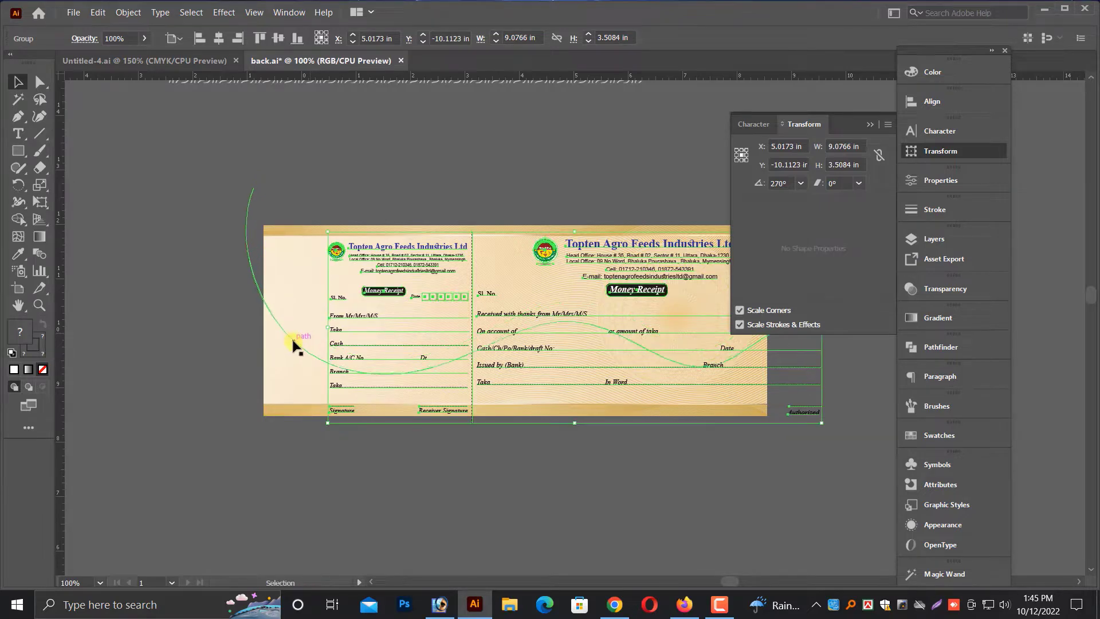
- Hide the panels and position the receipt layout so it sits within the edges of the gold background
key("Tab")
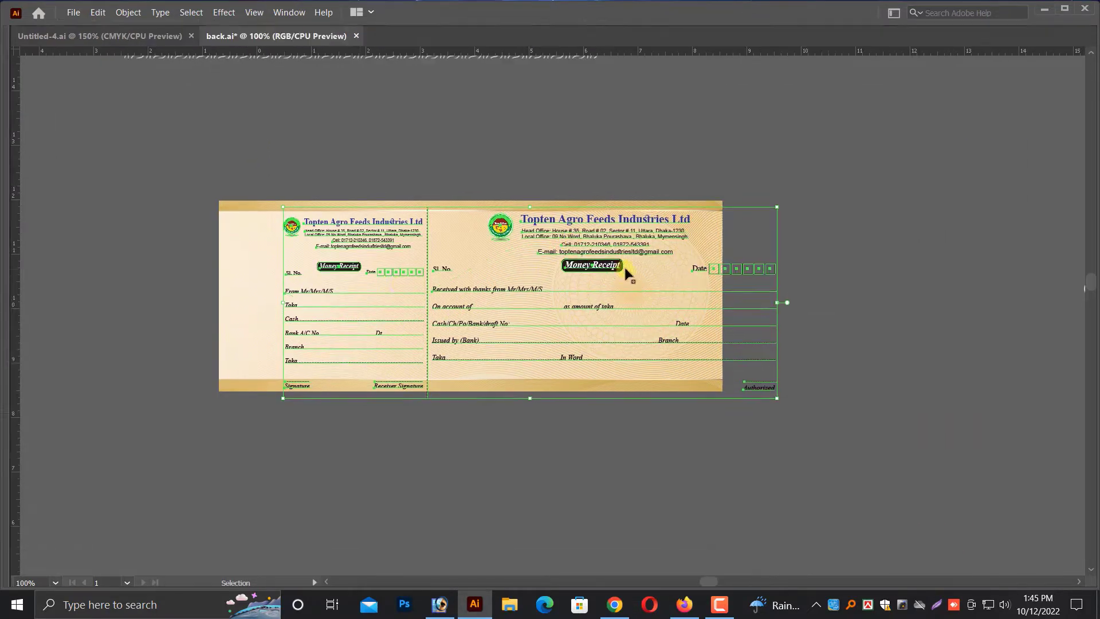
left_click_drag(621, 253, 566, 251)
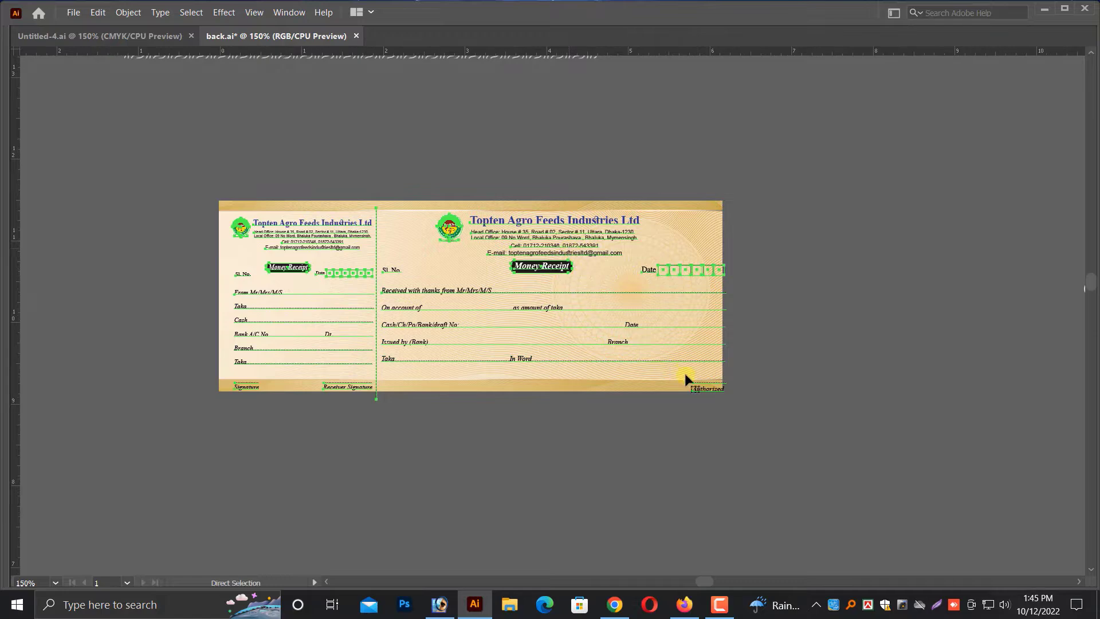
key("ctrl+plus")
key("shift+Up")
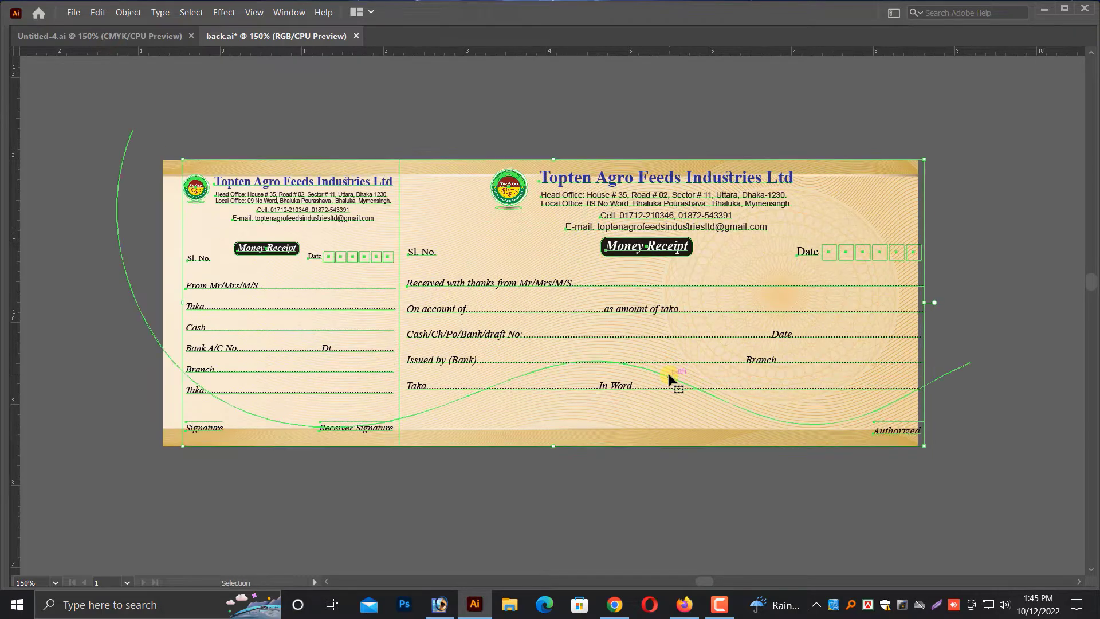
key("Down")
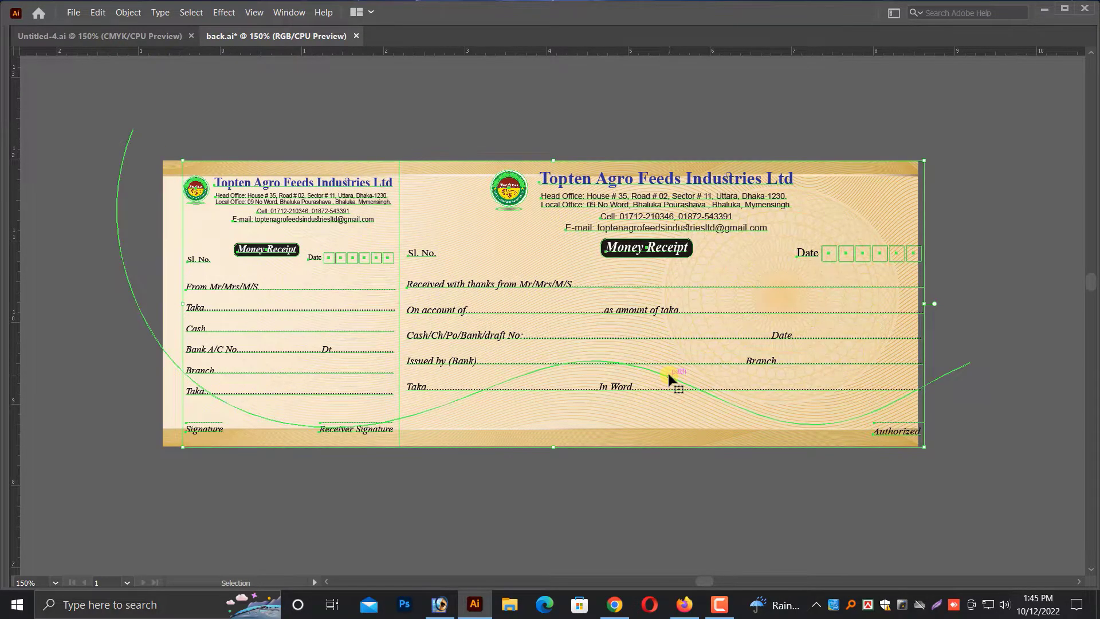
key("shift+Left")
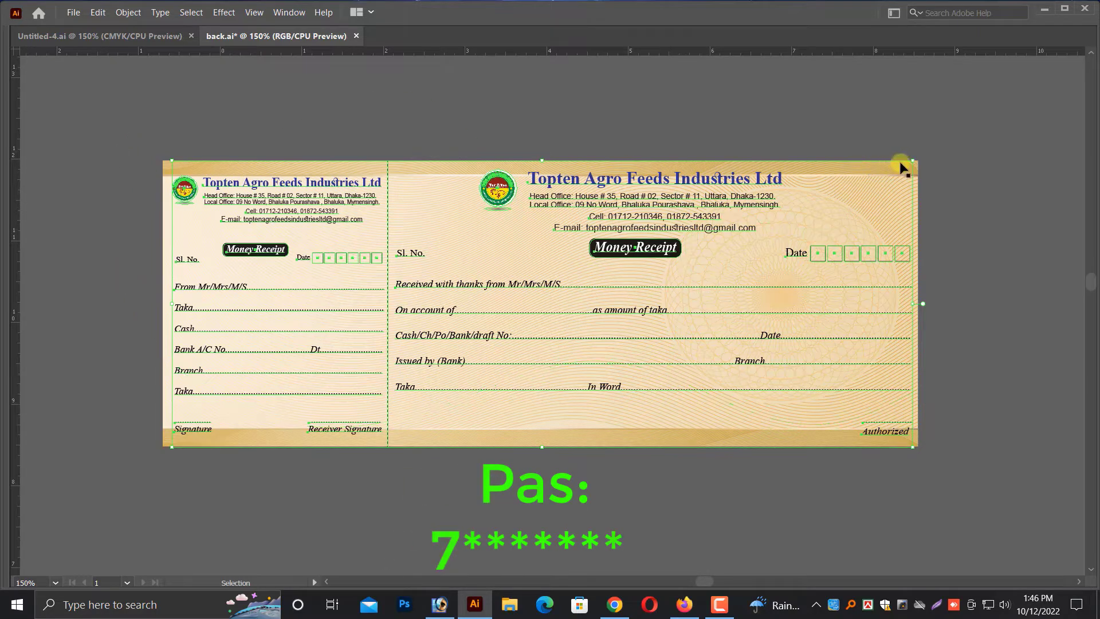
left_click(965, 248)
- Ungroup the money receipt layout and deselect it
left_click(687, 196)
right_click(686, 195)
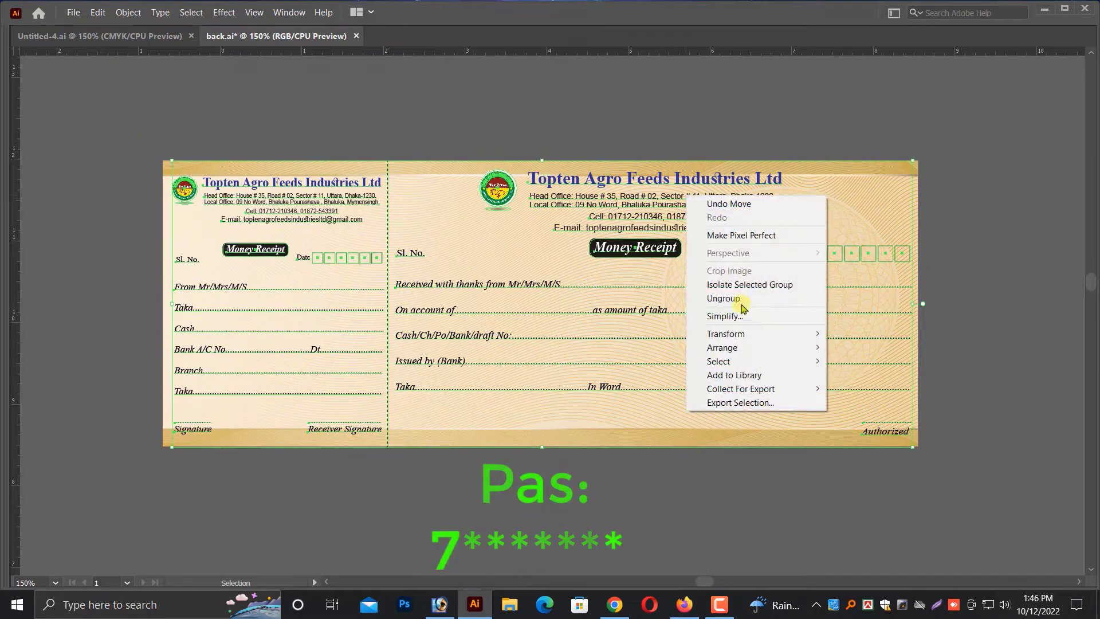
left_click(741, 301)
left_click(628, 138)
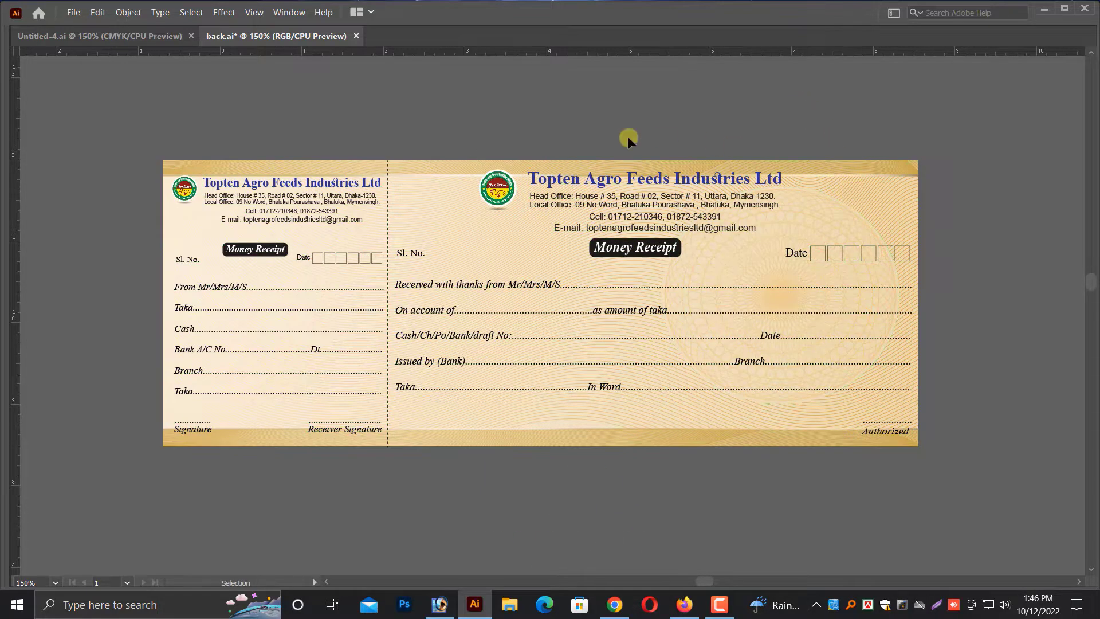
- Try to scale down the logo, company name and contact lines heading the main receipt
key("ctrl+=")
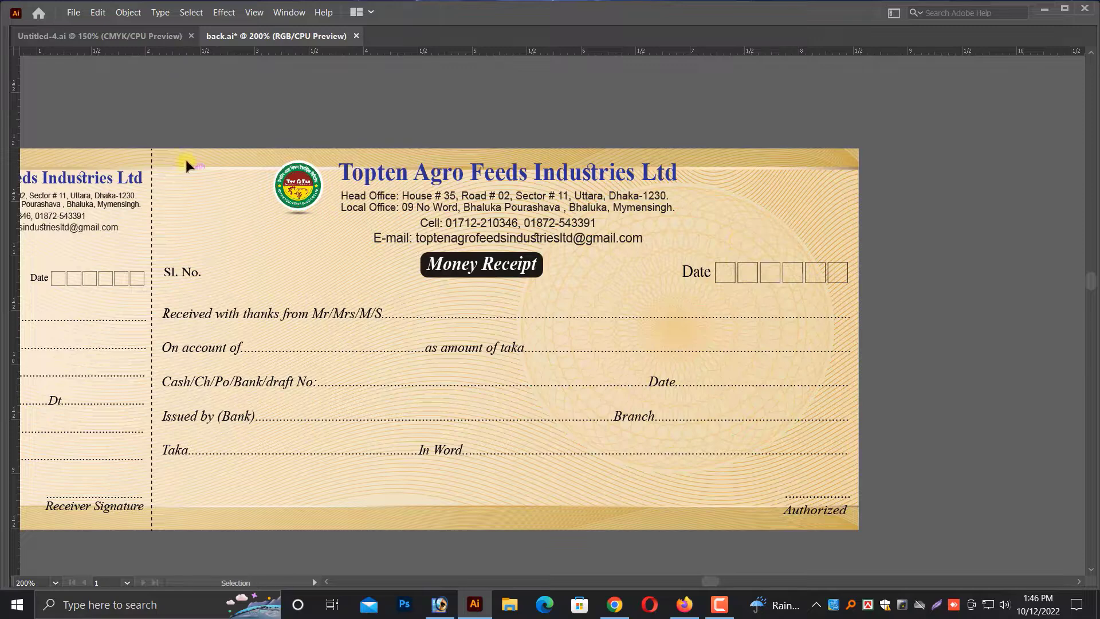
left_click_drag(186, 162, 611, 217)
left_click_drag(678, 160, 628, 182)
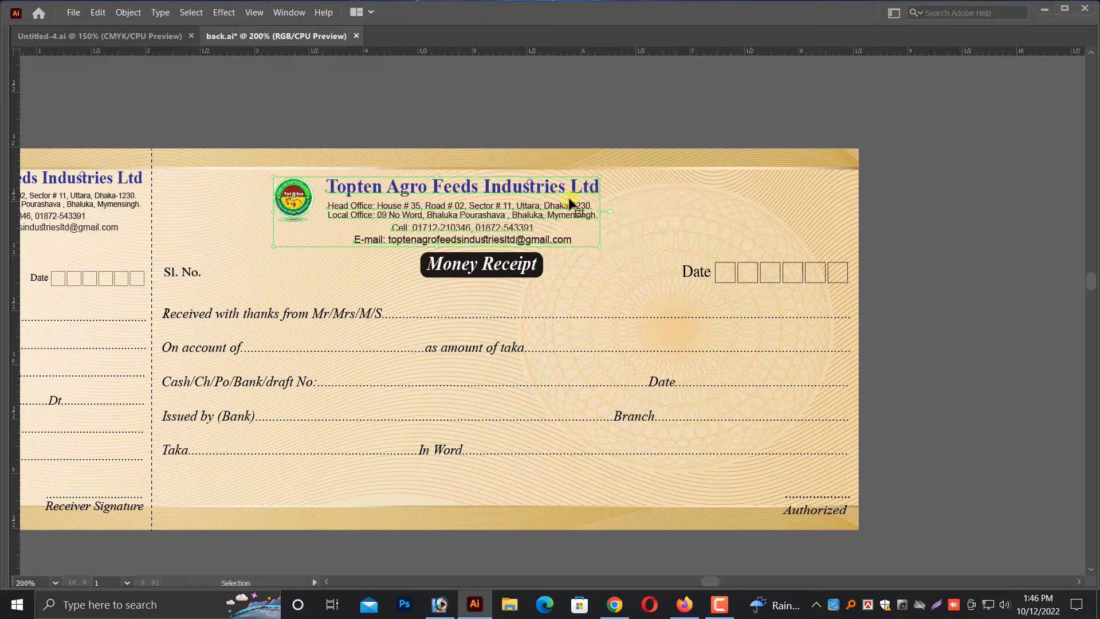
key("ctrl+z")
- Reduce the height of the decorative gold band along the background's top edge
left_click(720, 163)
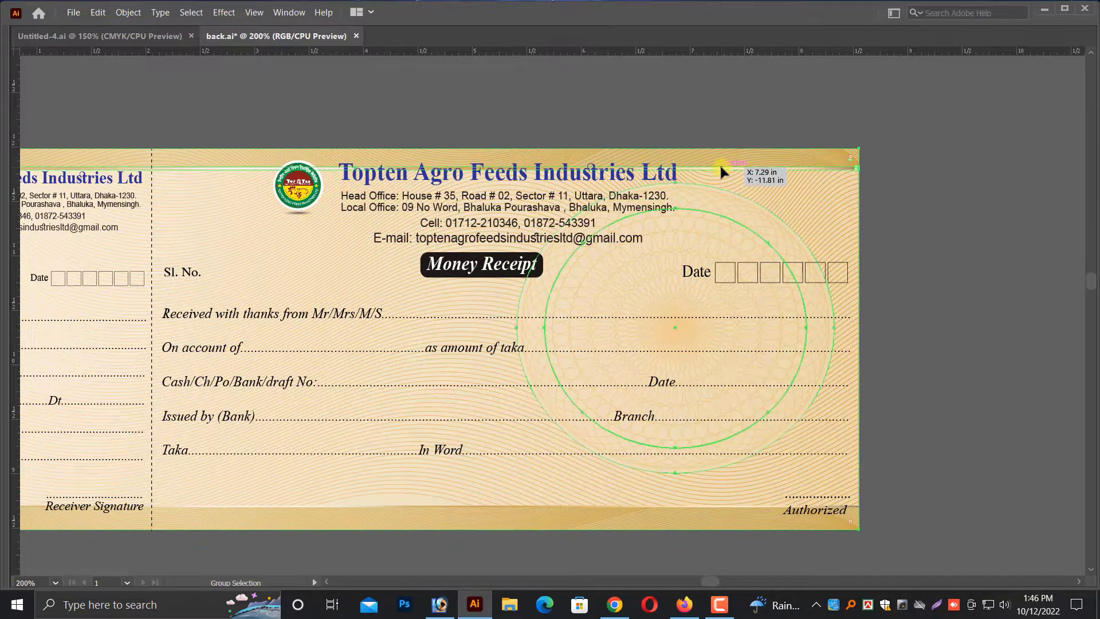
left_click(752, 143)
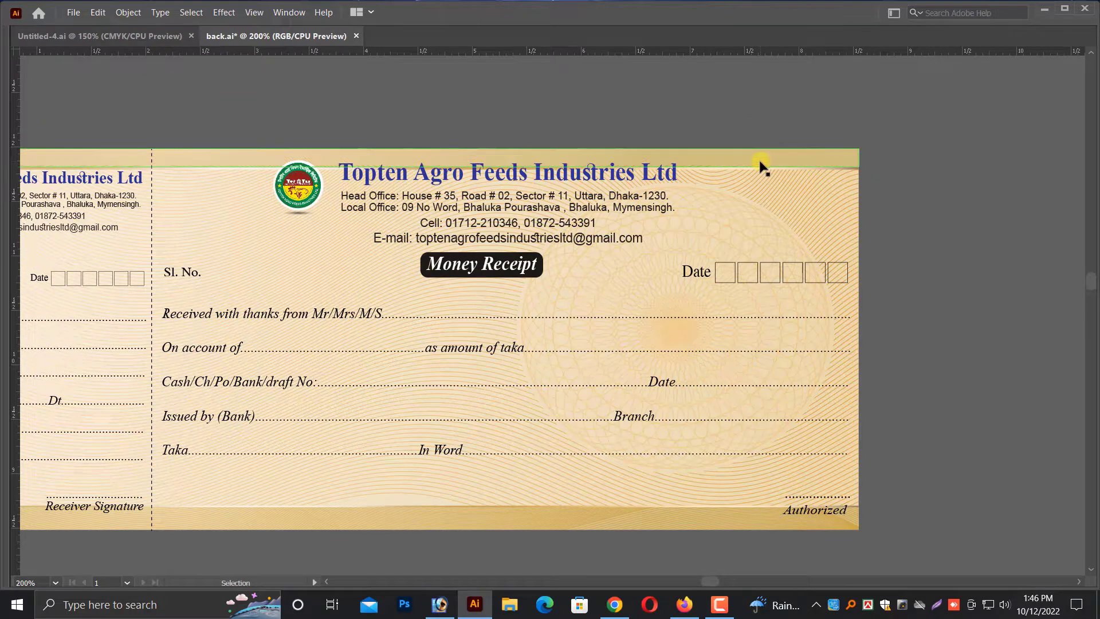
left_click(766, 167)
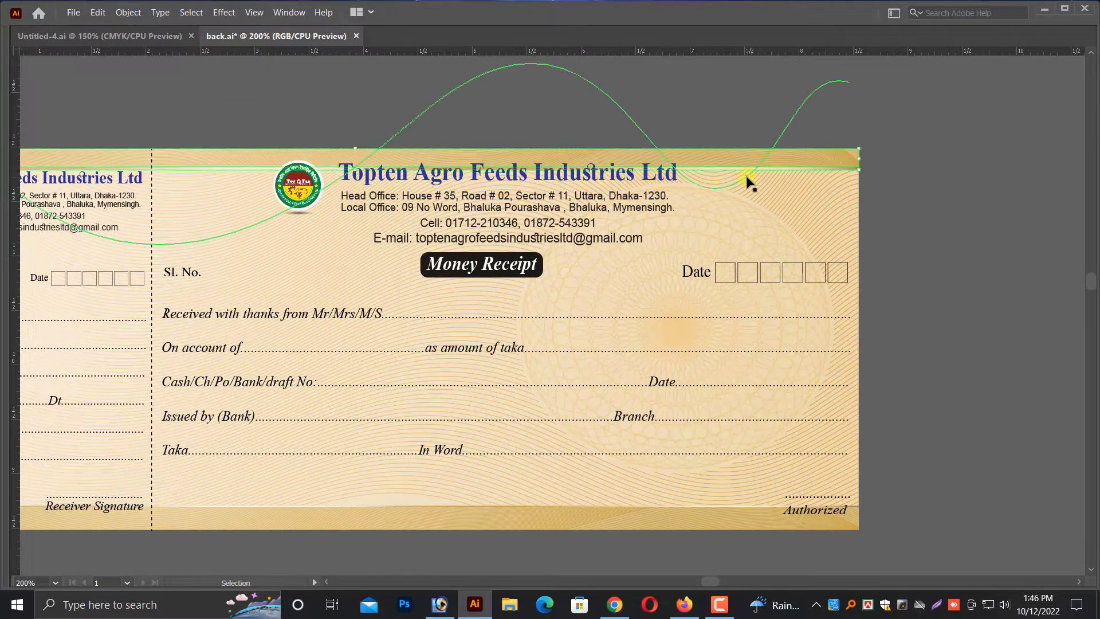
left_click_drag(355, 169, 359, 162)
left_click(432, 123)
- Shrink the plain gold strip at the background's top edge to about 0.14 in high, close to the band's light line
left_click_drag(704, 98, 874, 226)
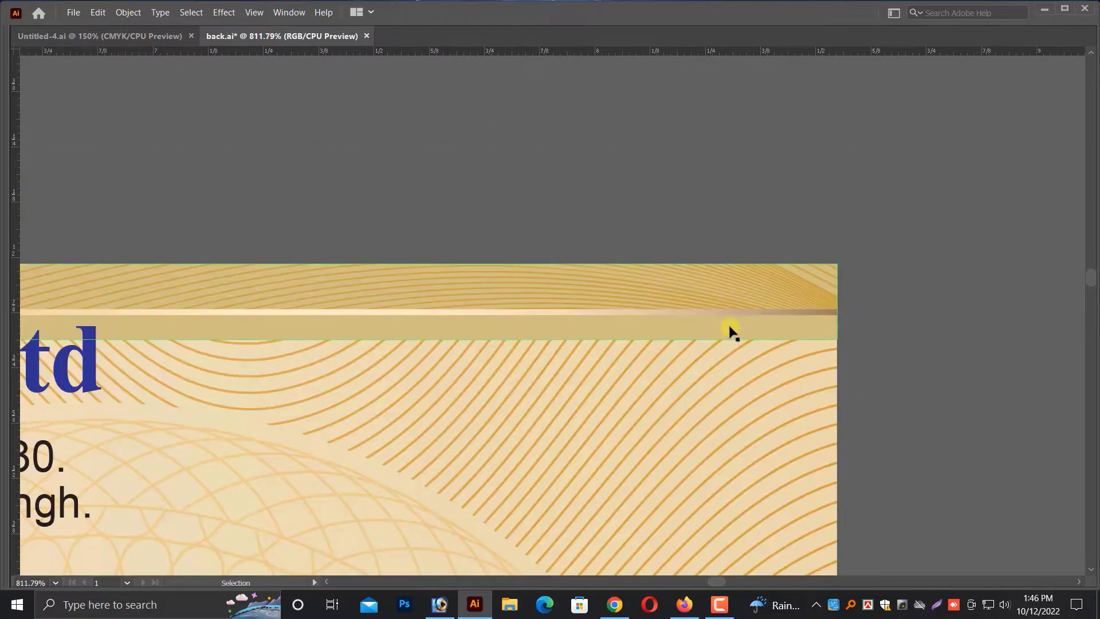
left_click_drag(841, 337, 837, 322)
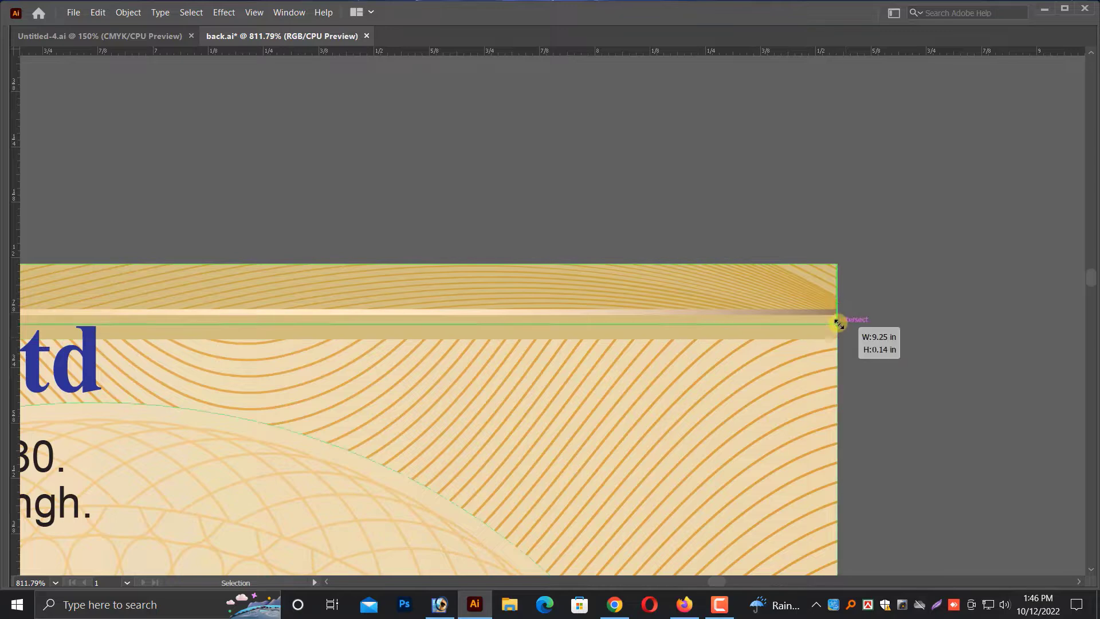
key("ctrl+shift+a")
key("v")
left_click(735, 304)
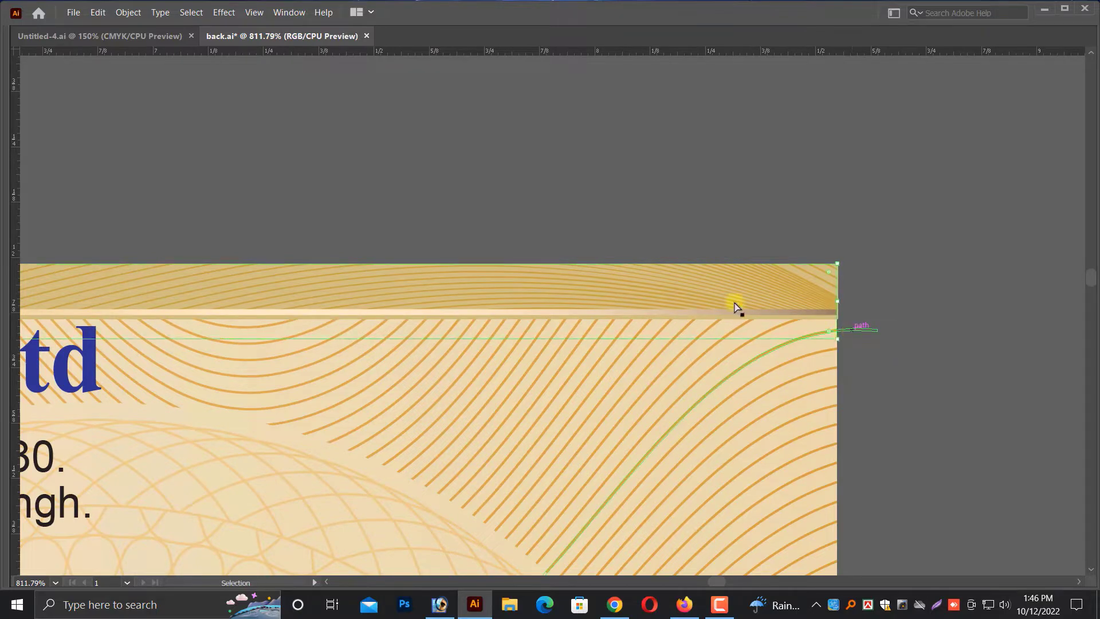
left_click_drag(768, 250, 858, 347)
left_click_drag(687, 494, 687, 403)
key("ctrl+shift+a")
key("ctrl+minus")
key("ctrl+minus")
key("ctrl+minus")
key("ctrl+minus")
key("ctrl+minus")
key("ctrl+minus")
key("ctrl+minus")
key("ctrl+minus")
key("ctrl+minus")
key("ctrl+minus")
key("ctrl+minus")
key("ctrl+minus")
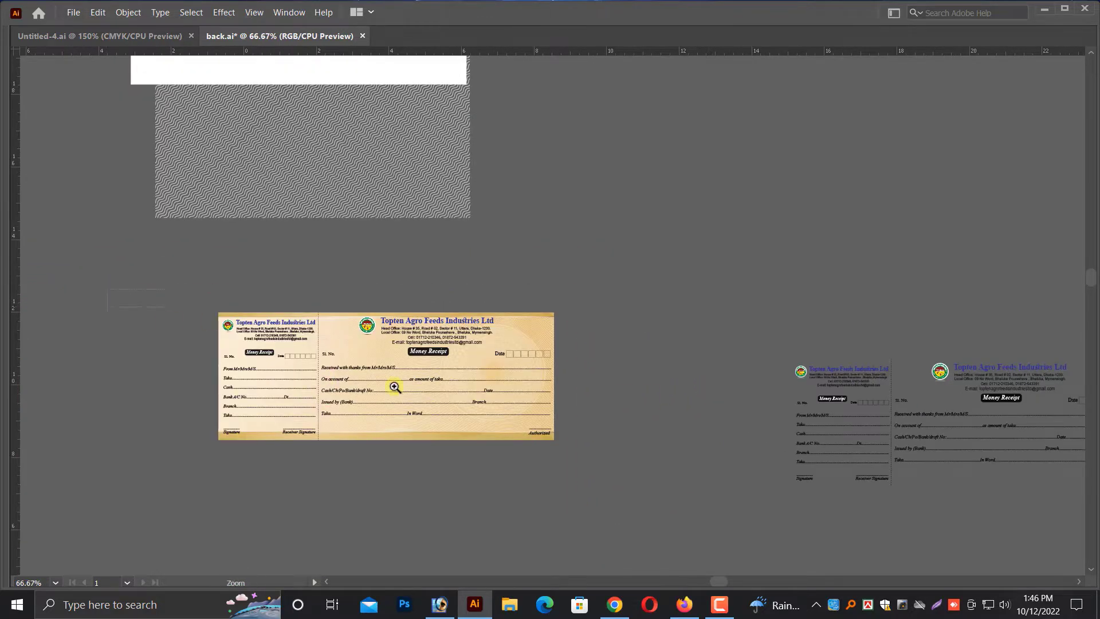
- Try to squeeze the receipt contents together with the bottom gold band vertically from the lower edge
left_click_drag(395, 387, 595, 467)
left_click(625, 458)
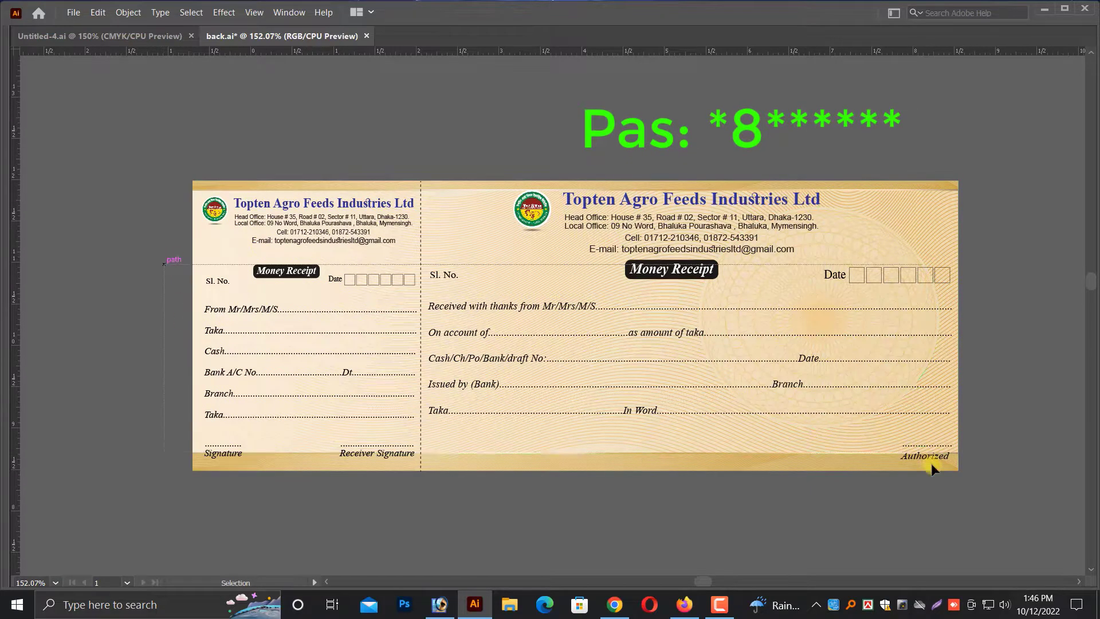
key("v")
left_click(944, 499)
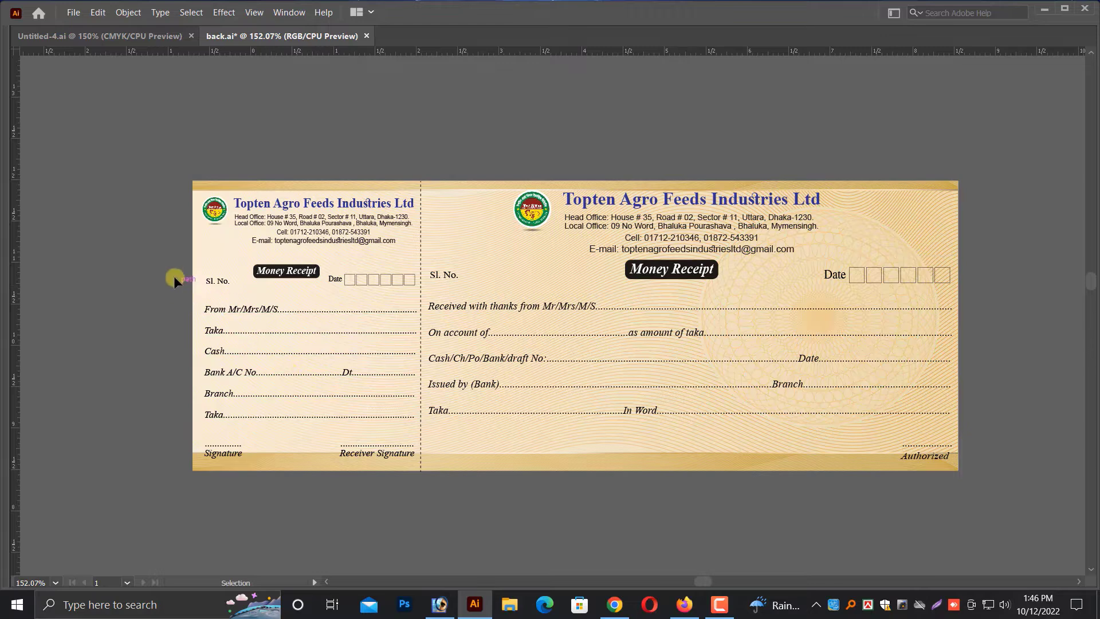
left_click_drag(968, 457, 967, 457)
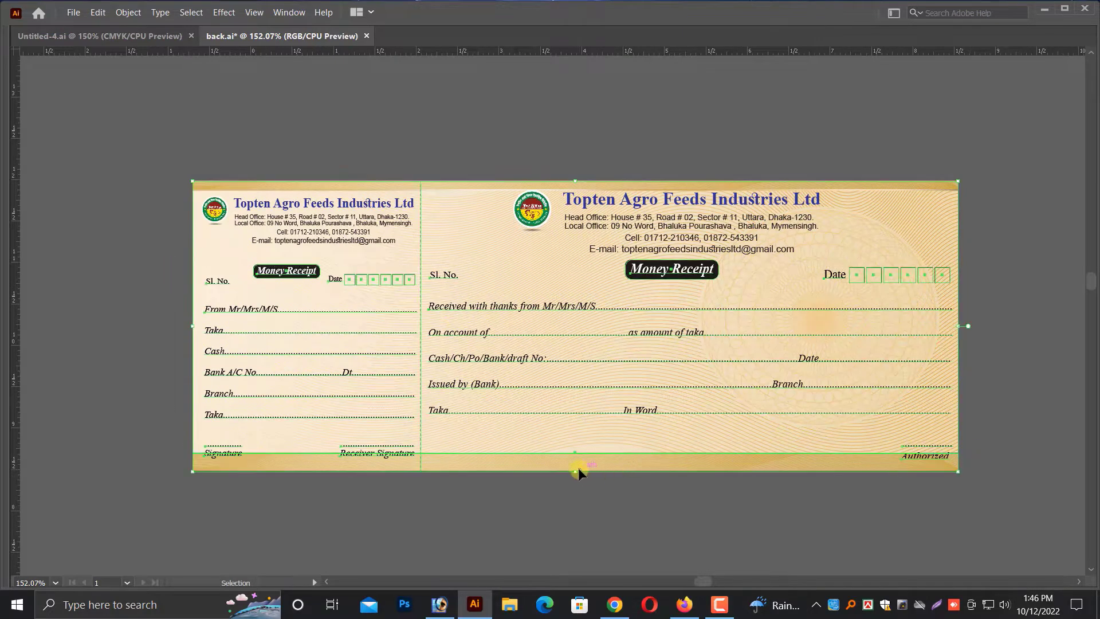
left_click_drag(577, 472, 577, 464)
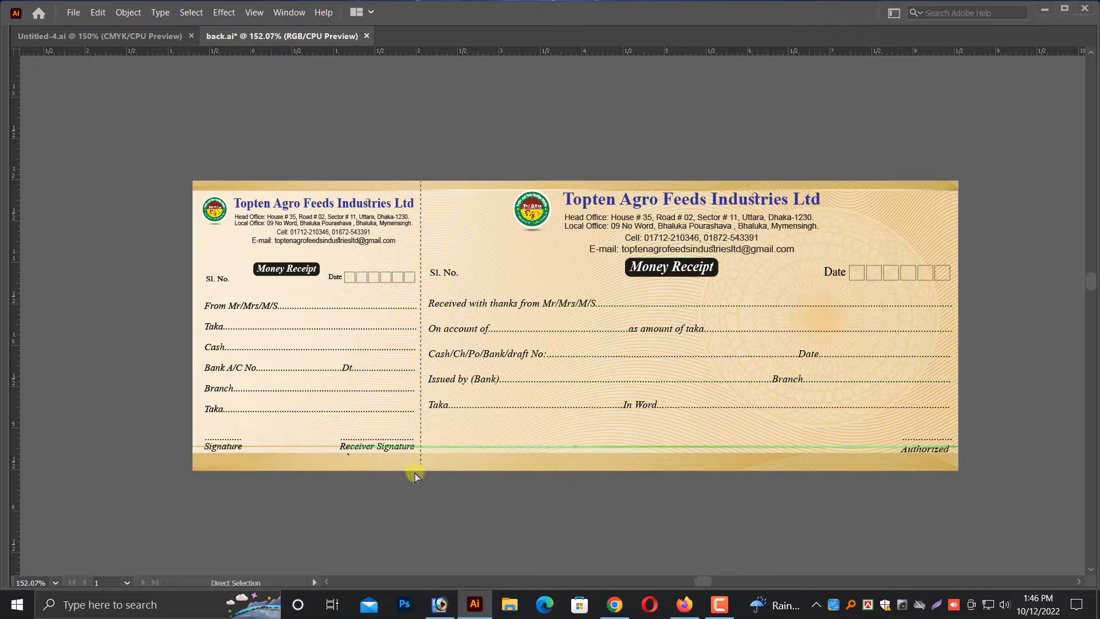
key("ctrl+z")
left_click(506, 506)
- Lock the bottom gold band, and squeeze the receipt text and lines vertically so the signature labels clear the band
left_click_drag(549, 436, 548, 435)
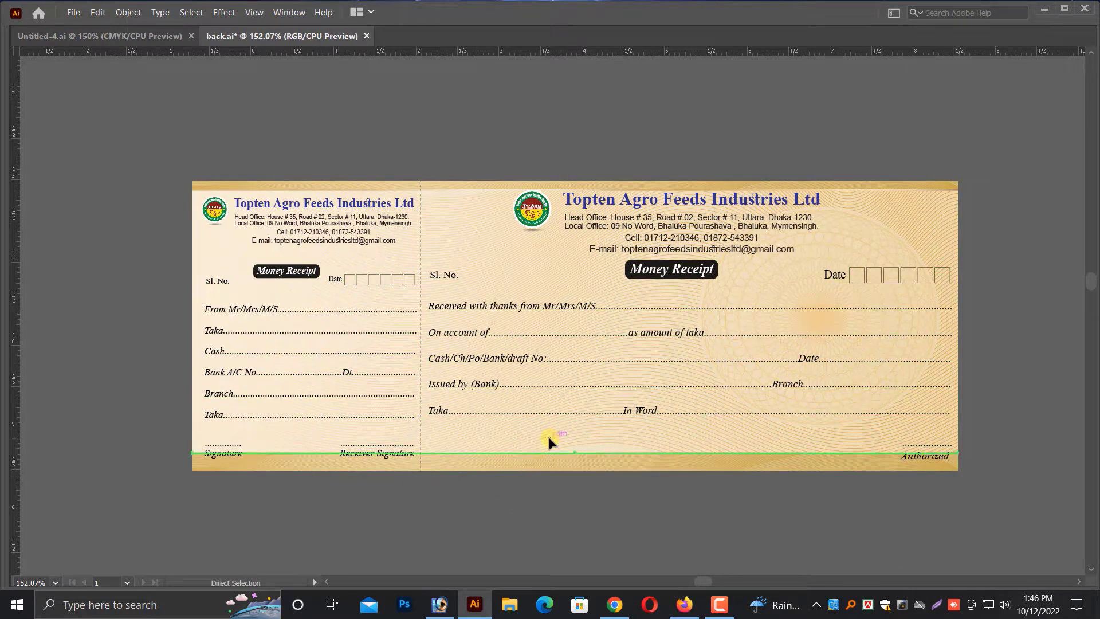
key("ctrl+2")
left_click_drag(149, 258, 983, 488)
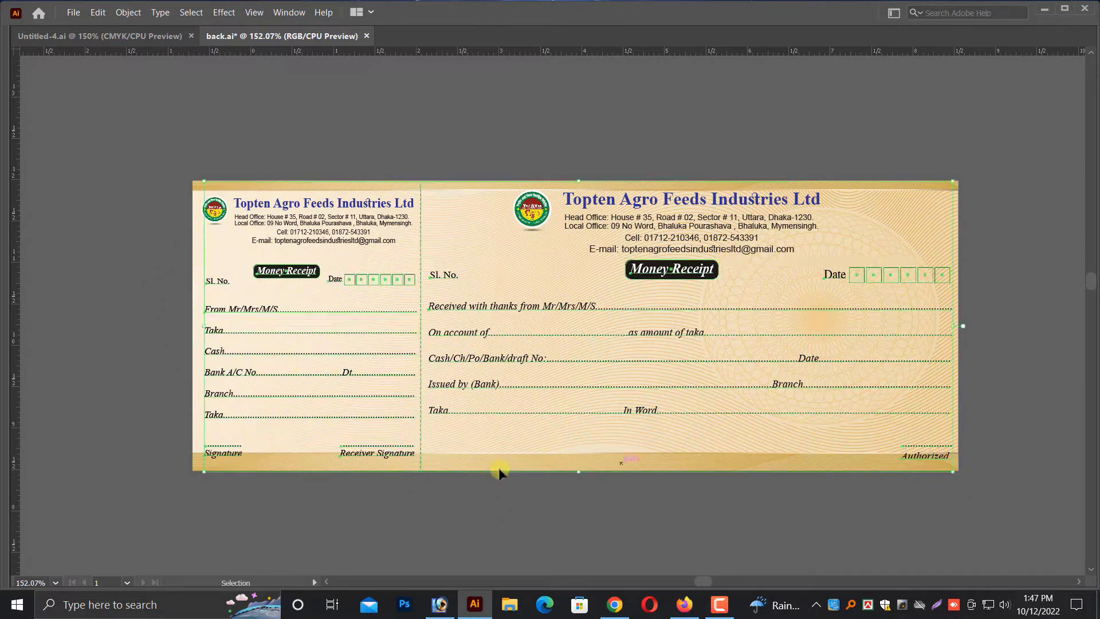
left_click_drag(581, 472, 580, 463)
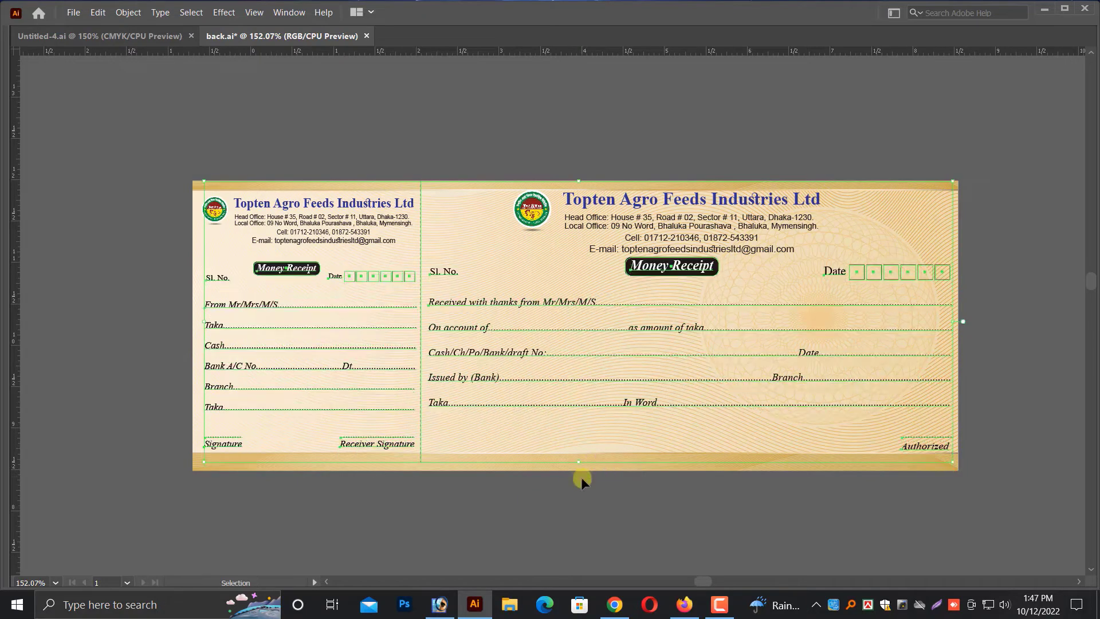
left_click(573, 497)
- Select the logo, company name and contact lines on the narrow receipt stub and shift them slightly left
key("shift+F8")
key("shift+F8")
left_click_drag(165, 198, 543, 256)
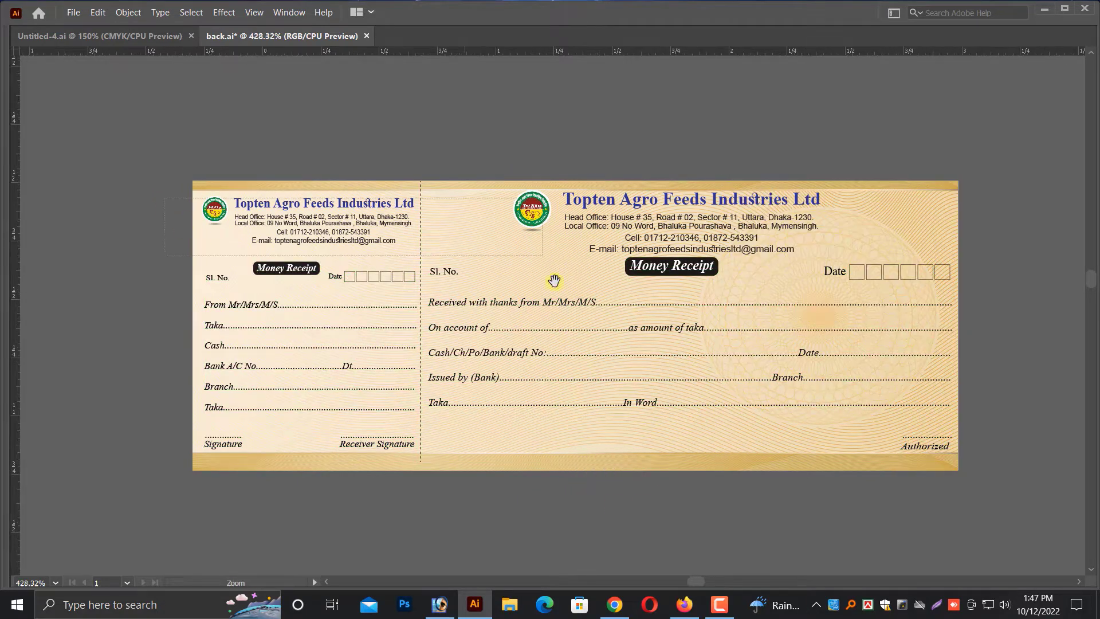
left_click_drag(104, 222, 584, 386)
left_click_drag(622, 254, 616, 255)
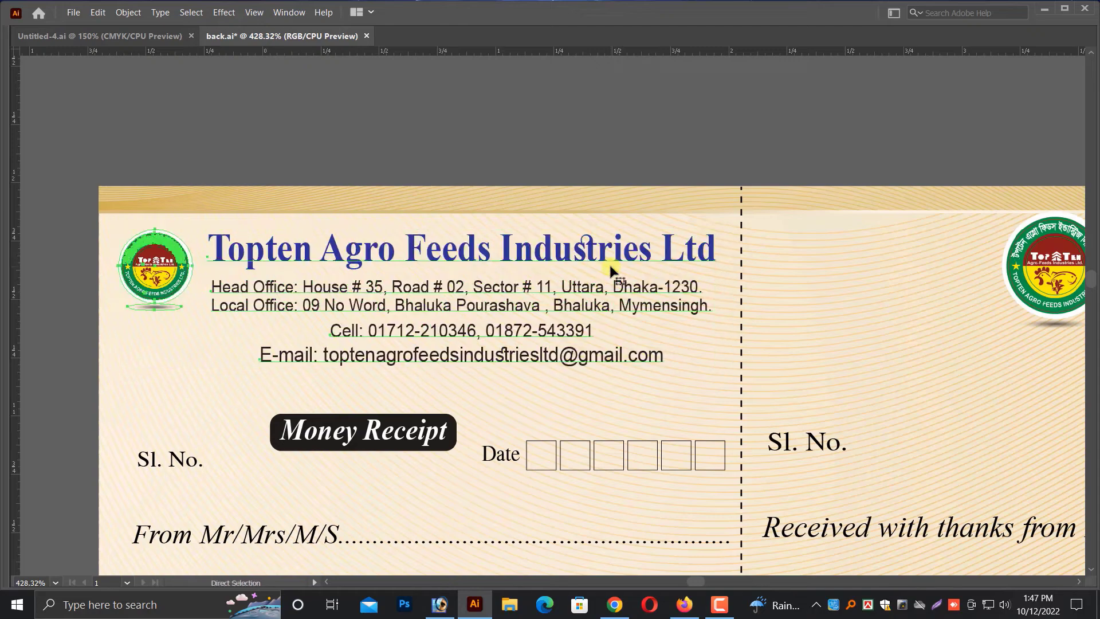
- Examine the whole receipt layout on its gold background, from the narrow stub to the main section
key("ctrl+minus")
key("ctrl+minus")
left_click(590, 172)
key("ctrl+minus")
key("ctrl+minus")
key("alt+space")
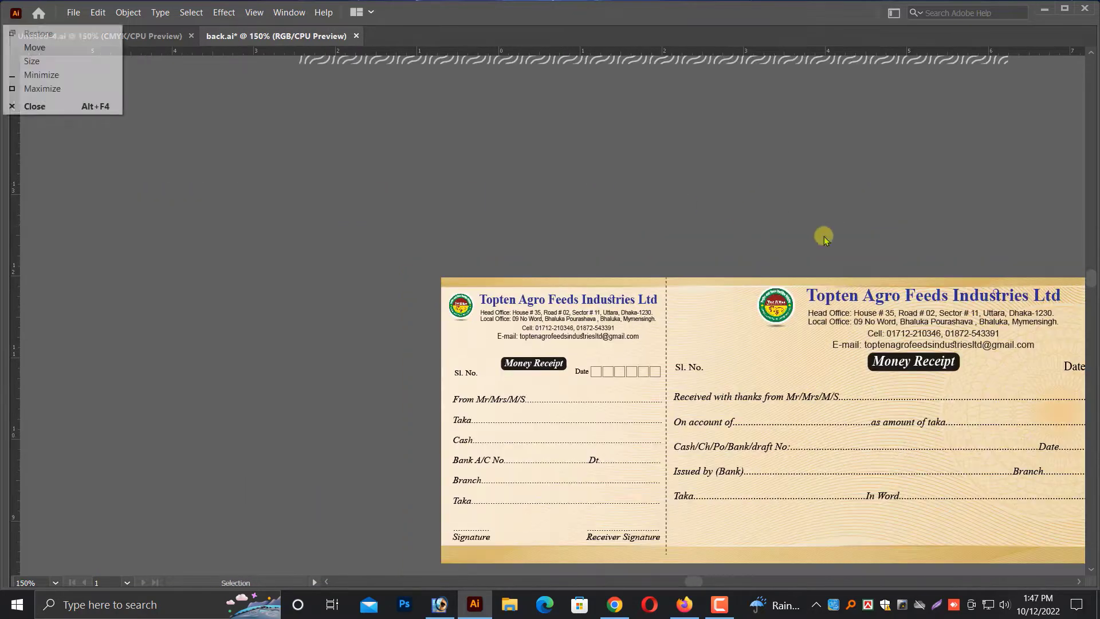
left_click_drag(824, 237, 515, 137)
scroll(517, 138, "down", 1)
scroll(714, 310, "up", 1)
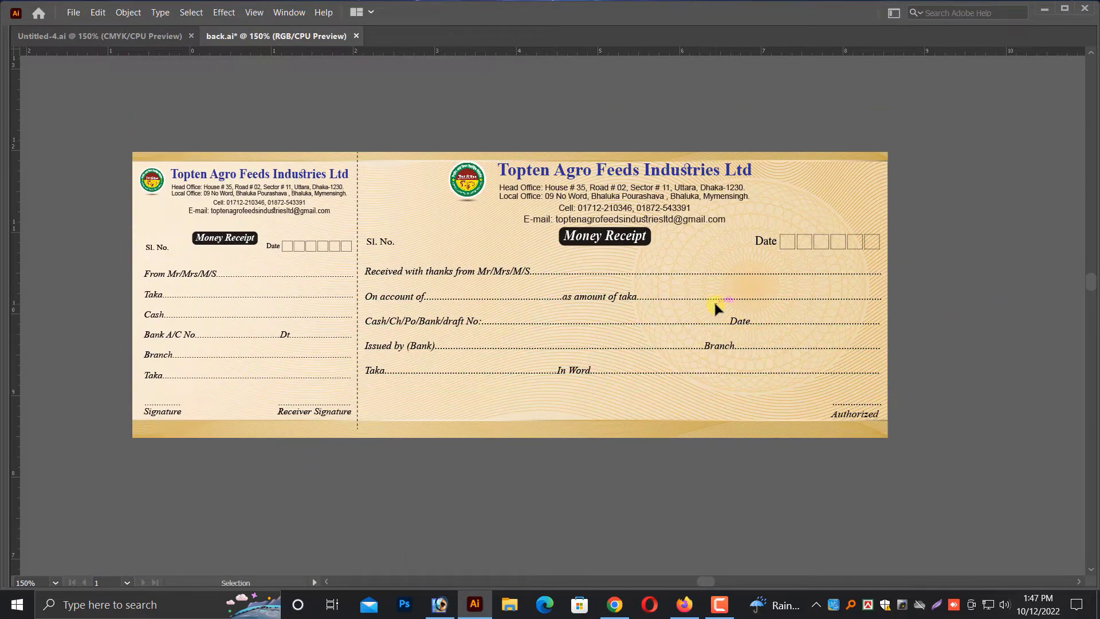
key("ctrl+minus")
scroll(704, 432, "down", 1)
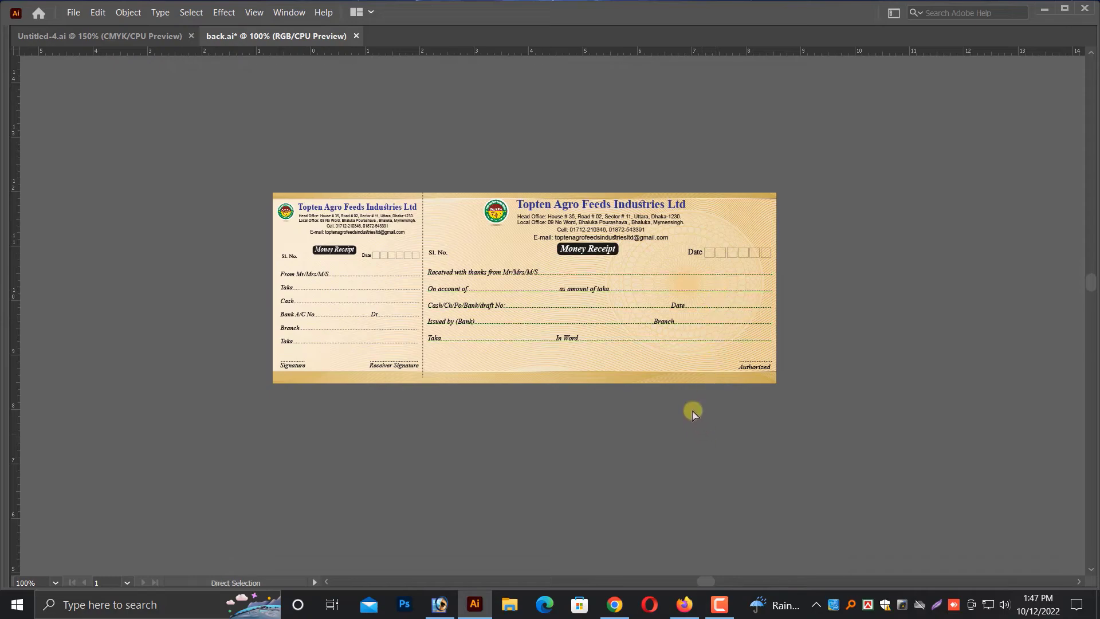
key("ctrl+minus")
scroll(437, 260, "up", 2)
scroll(338, 281, "down", 1)
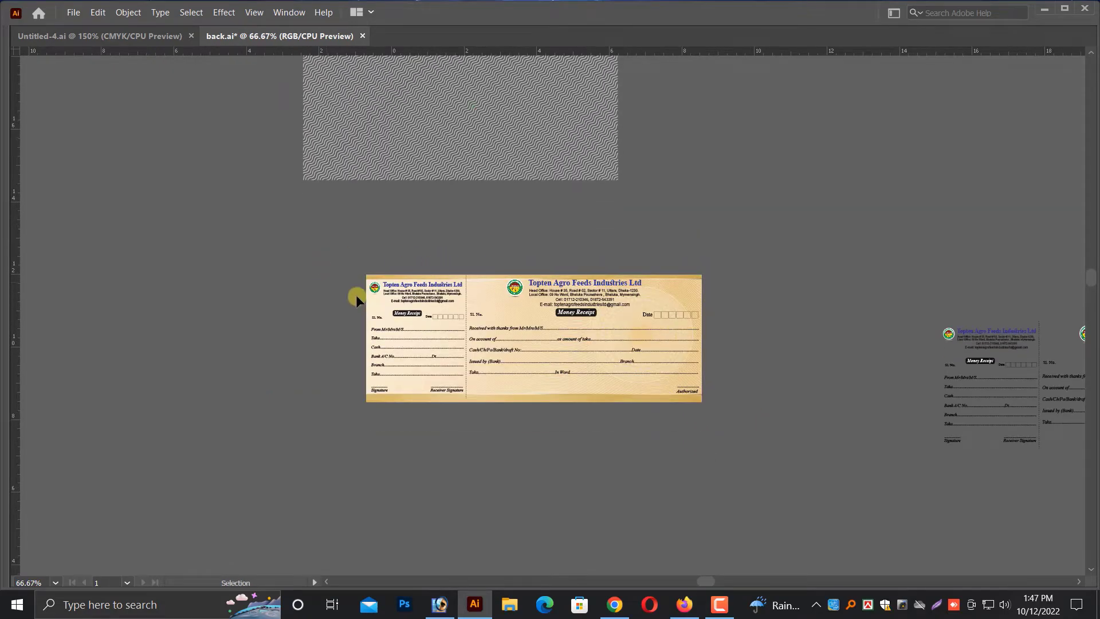
- Move the white rectangle and the wavy line pattern together to just below the receipt
scroll(356, 295, "up", 3)
left_click_drag(654, 225, 659, 230)
left_click_drag(545, 121, 818, 353)
scroll(811, 357, "down", 3)
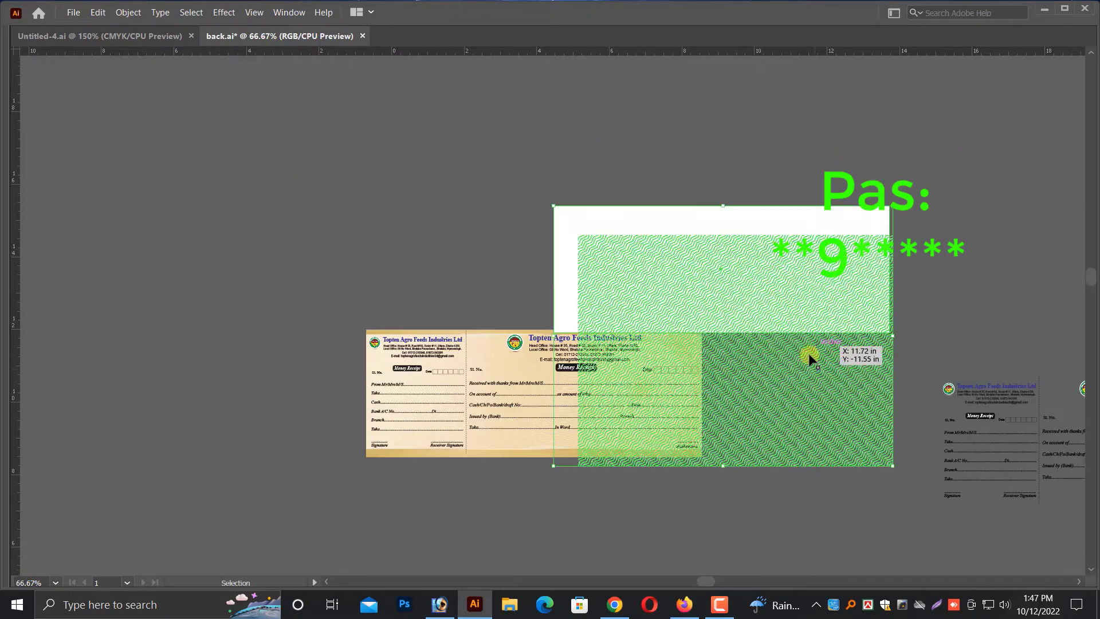
left_click_drag(797, 202, 609, 457)
left_click(793, 477)
left_click(601, 415, "ctrl")
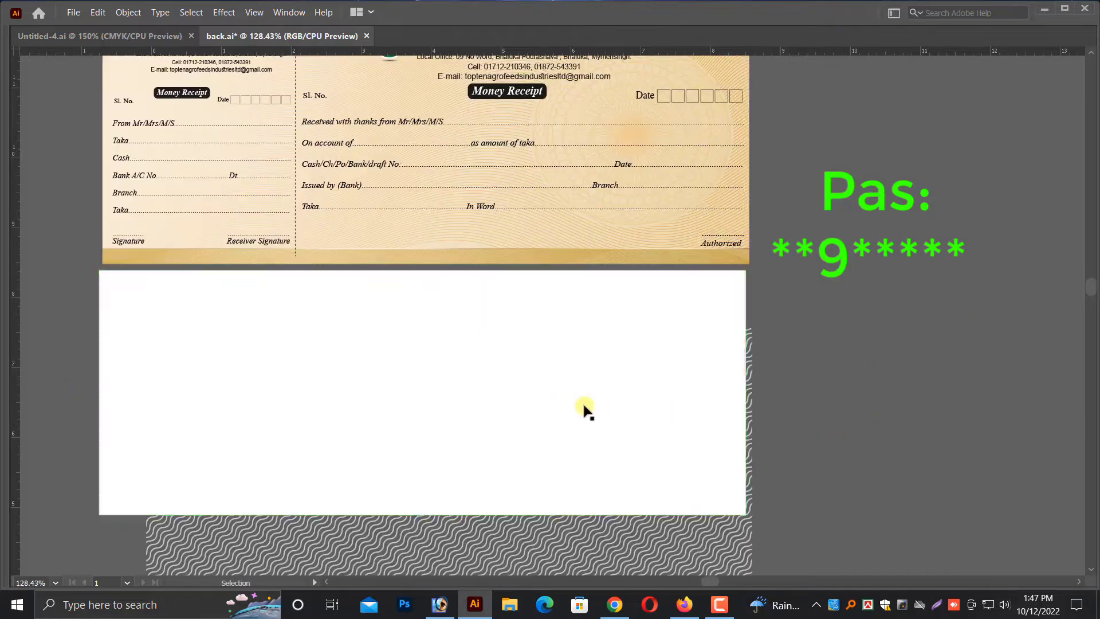
- Fill the white rectangle below the receipt with the gold gradient sampled from the receipt's background
left_click(586, 408)
scroll(616, 420, "up", 1)
key("Tab")
key("i")
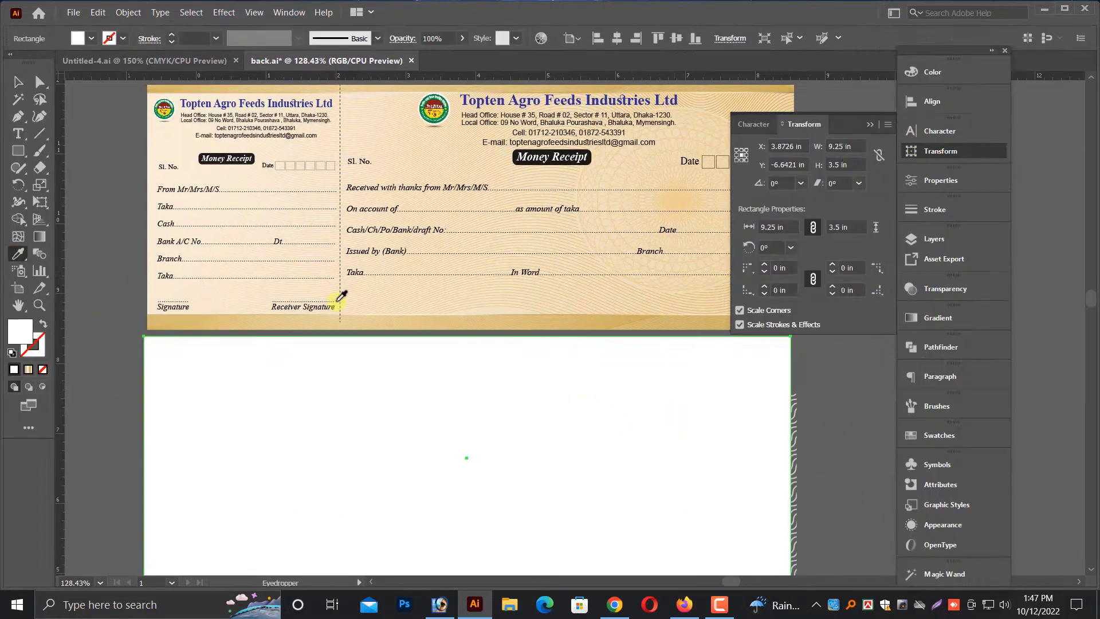
left_click(361, 291)
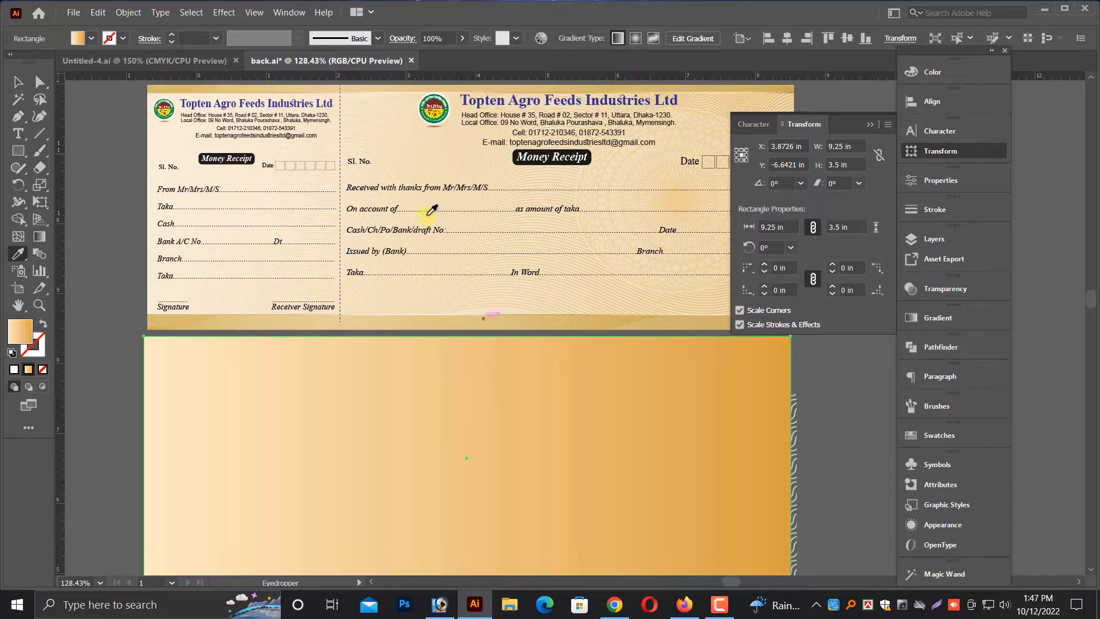
scroll(393, 156, "down", 1)
key("v")
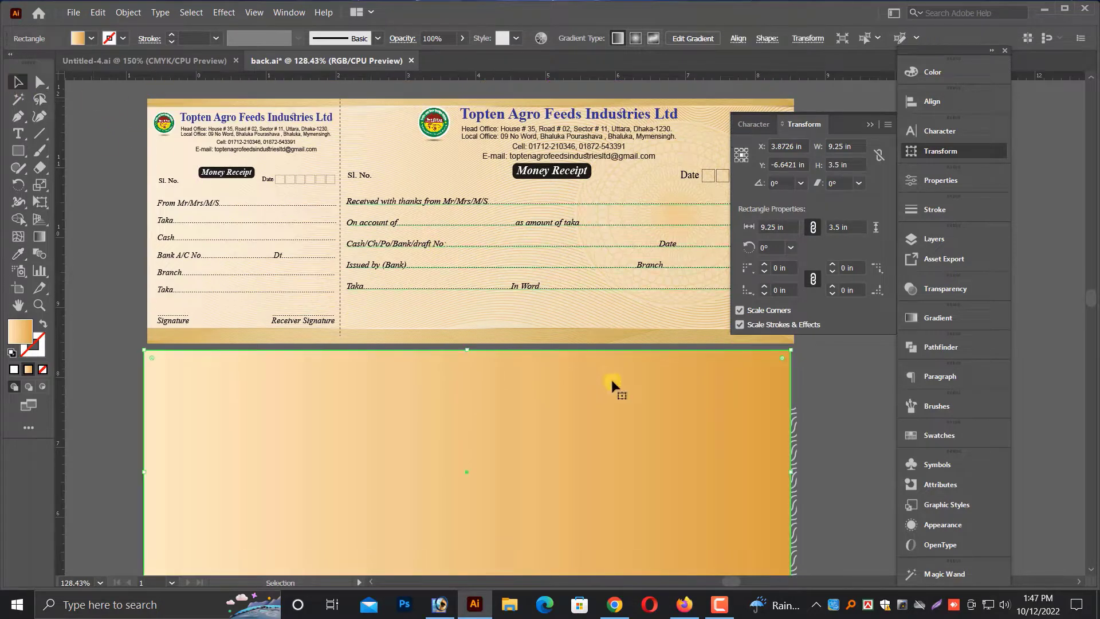
- Set the dark end colour of the rectangle's gradient to a light yellow, RGB 241, 255, 108
left_click(946, 289)
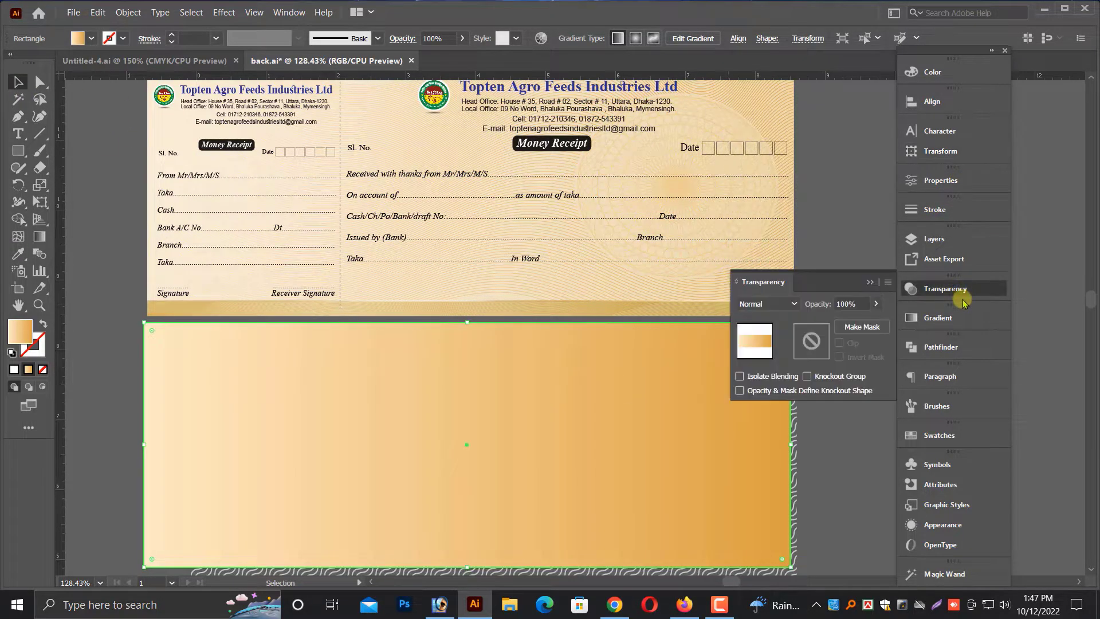
left_click(939, 320)
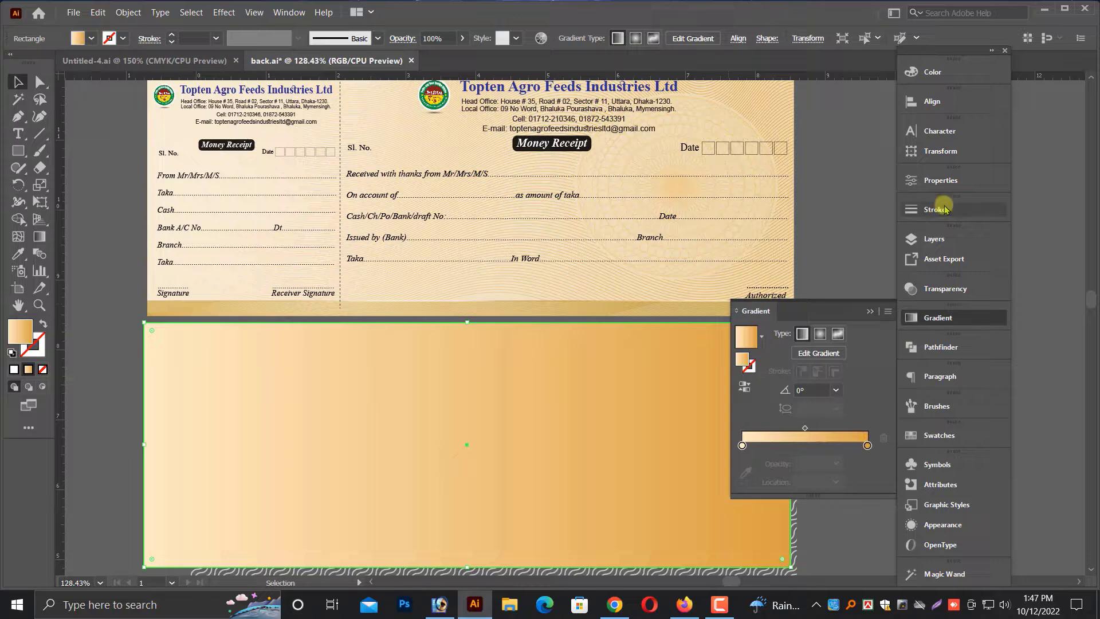
left_click(940, 72)
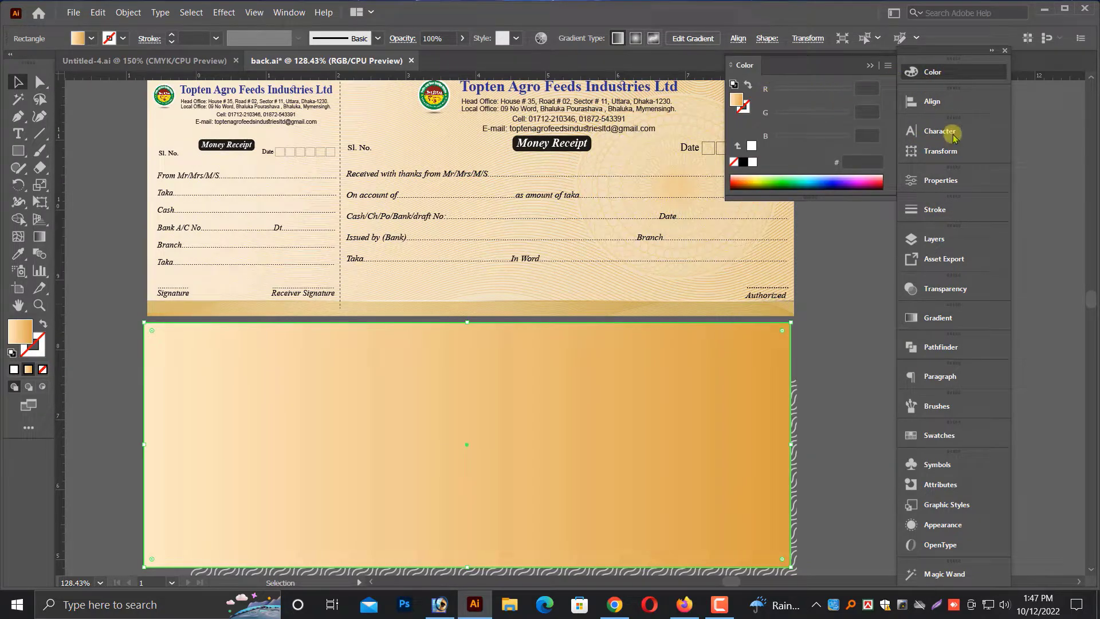
left_click(939, 318)
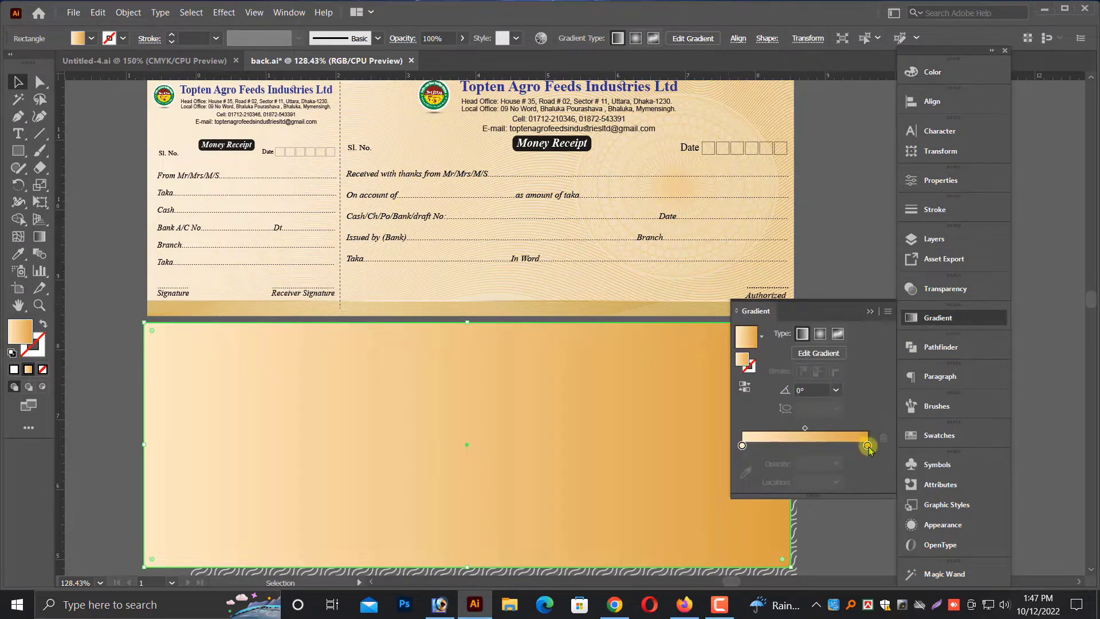
left_click(934, 71)
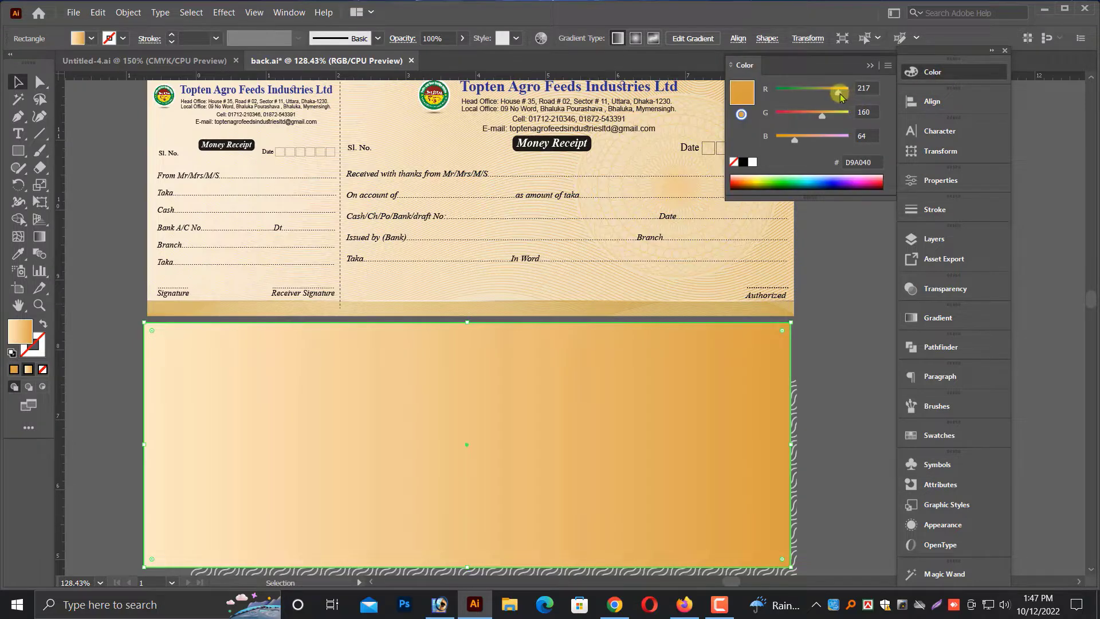
left_click_drag(842, 94, 841, 117)
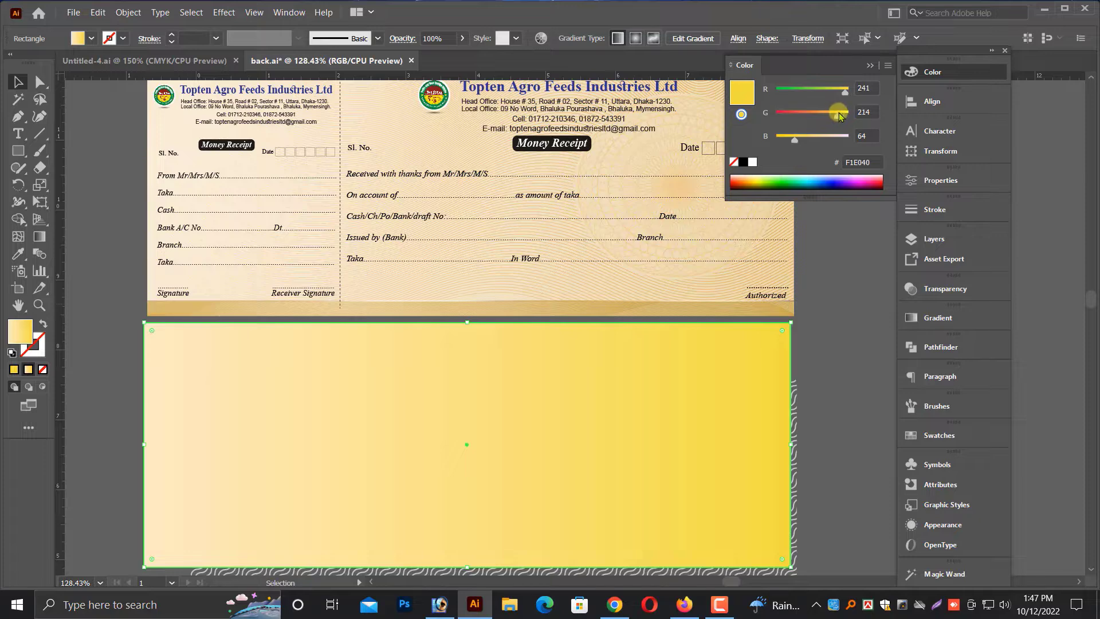
left_click_drag(783, 141, 805, 145)
scroll(802, 266, "down", 1)
left_click_drag(852, 119, 849, 116)
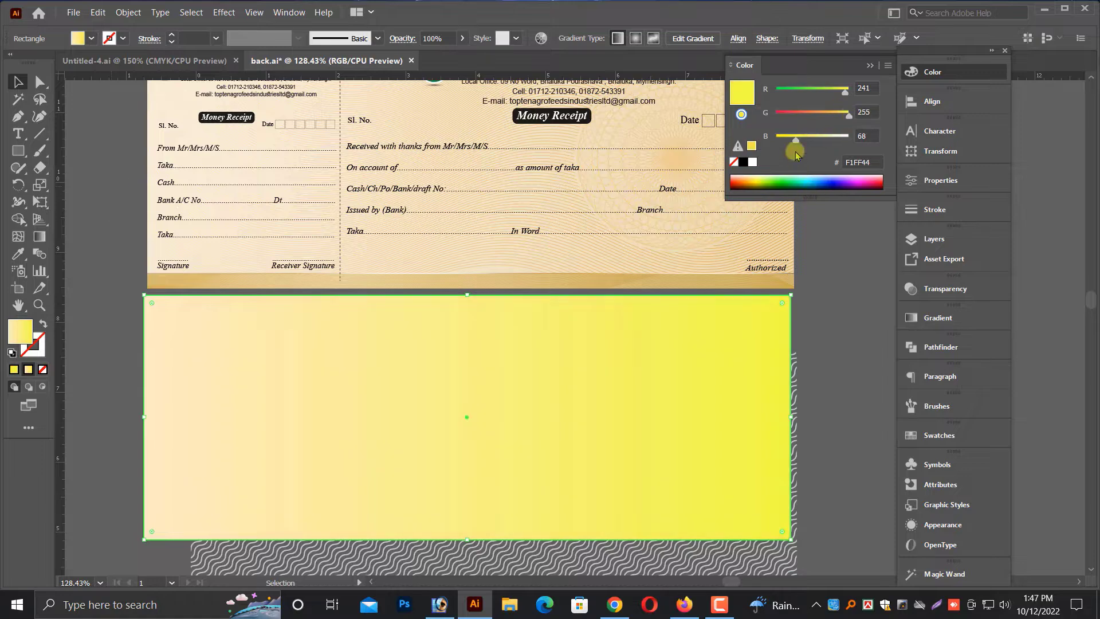
scroll(802, 217, "down", 2)
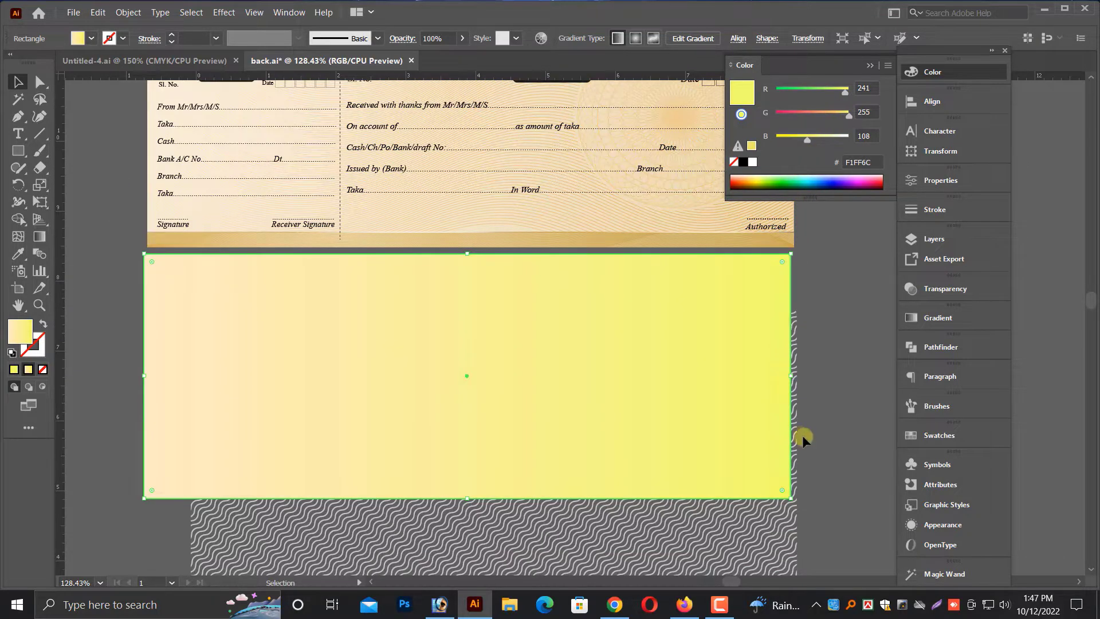
- Bring the wavy line pattern in front of the yellow gradient rectangle and align their upper-left corners
left_click(613, 529)
key("ctrl")
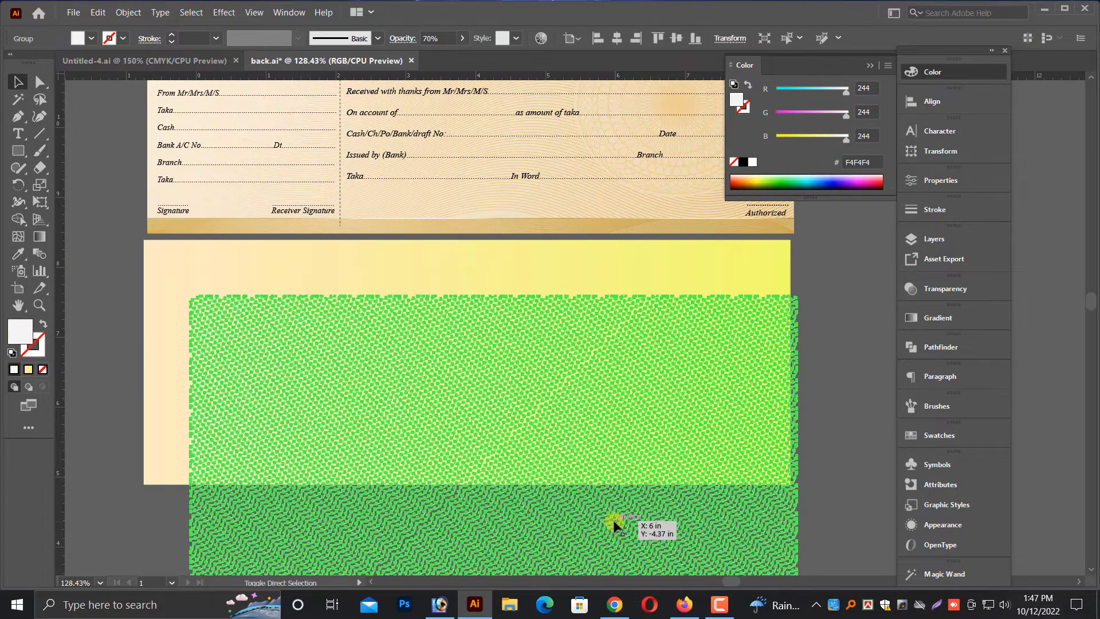
scroll(124, 460, "down", 2)
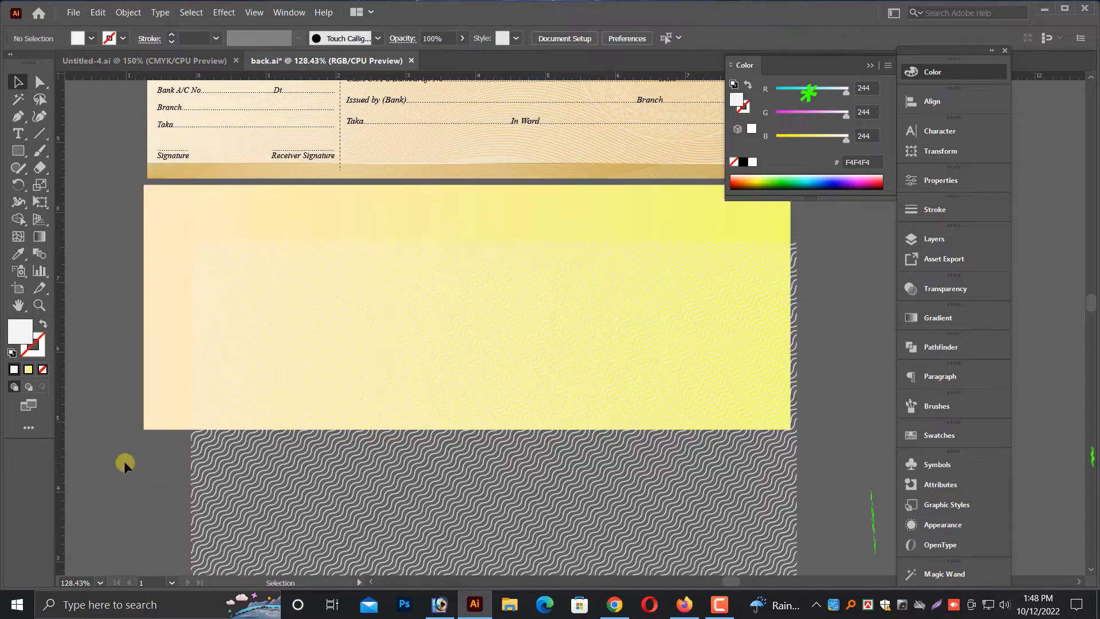
left_click_drag(551, 476, 505, 422)
scroll(521, 433, "down", 3)
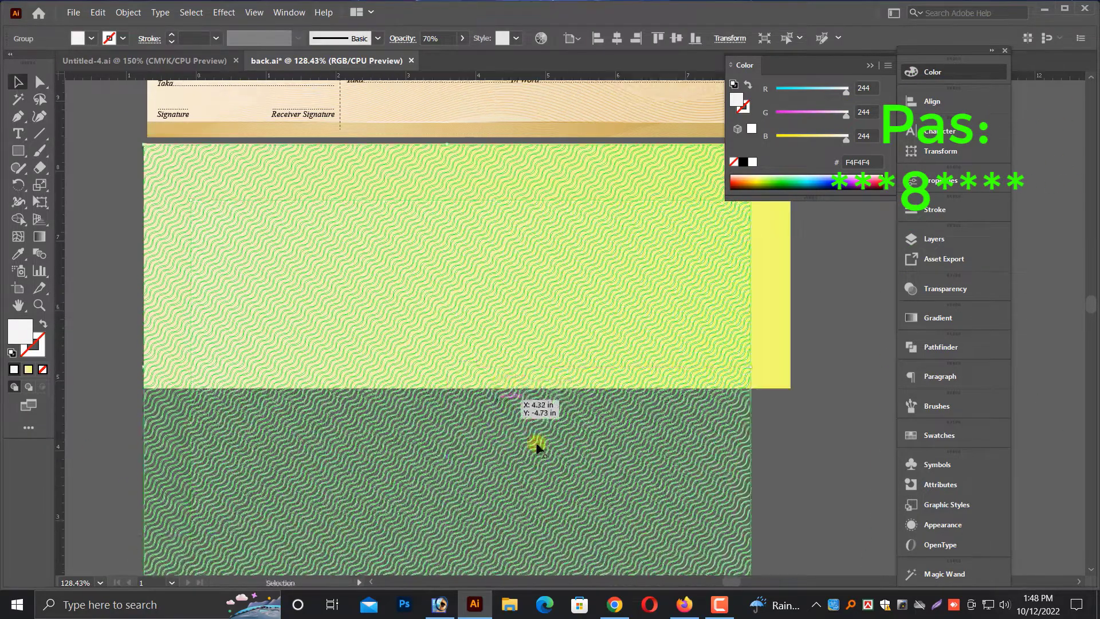
left_click(755, 478)
left_click_drag(522, 247, 903, 344)
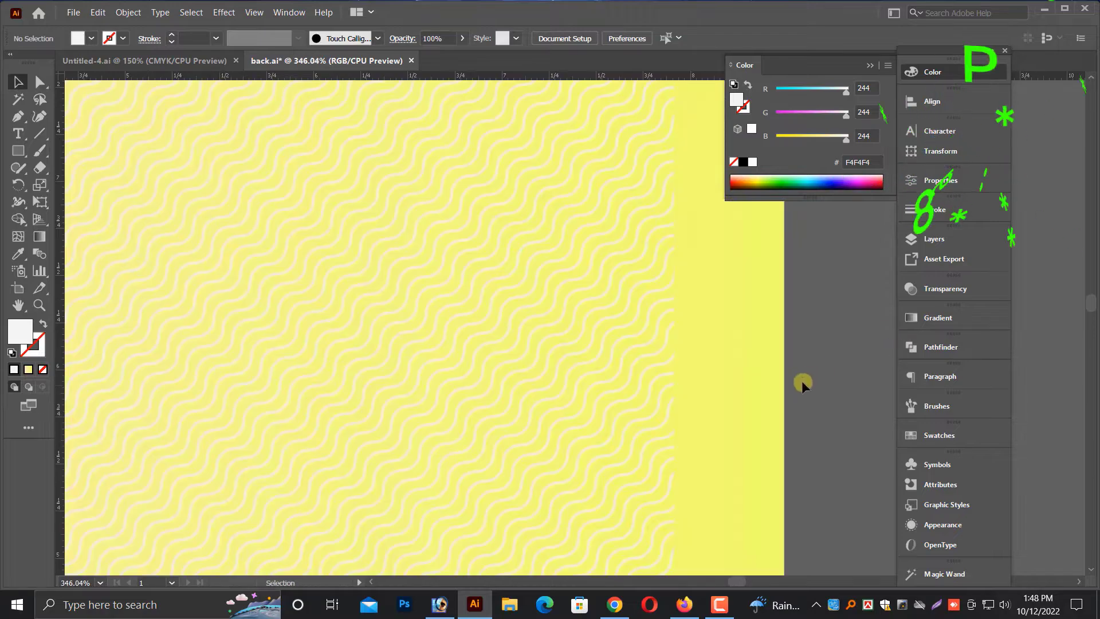
- Try to enlarge the wavy pattern until it spans the gradient rectangle's full width
key("ctrl+minus")
key("ctrl+1")
left_click(561, 442)
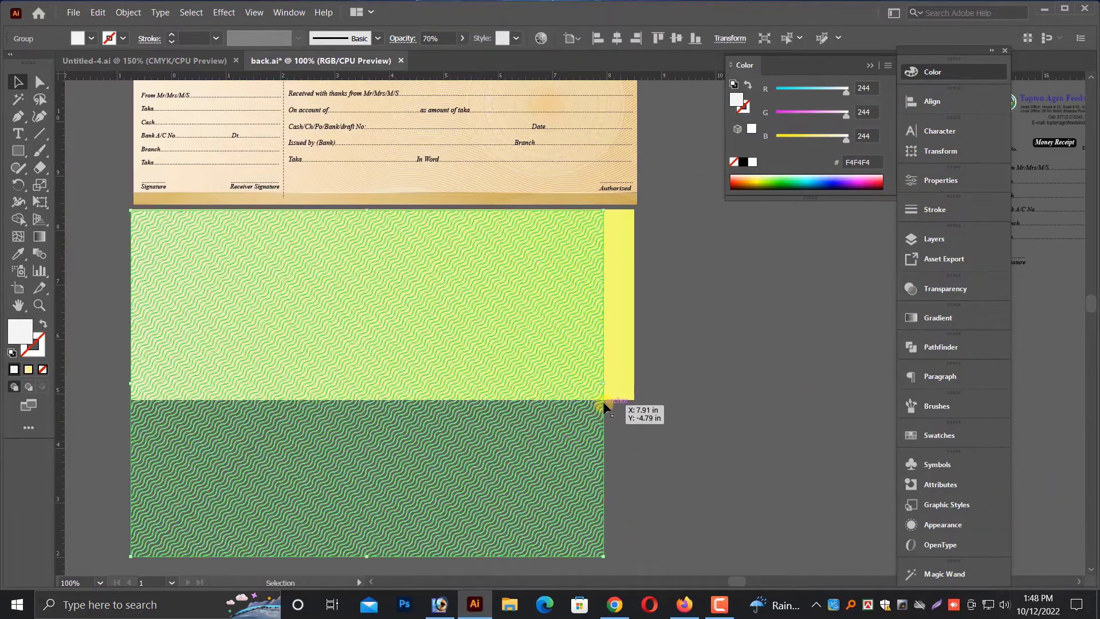
scroll(611, 517, "down", 4)
left_click_drag(605, 504, 634, 525)
left_click(693, 459)
left_click_drag(139, 194, 776, 333)
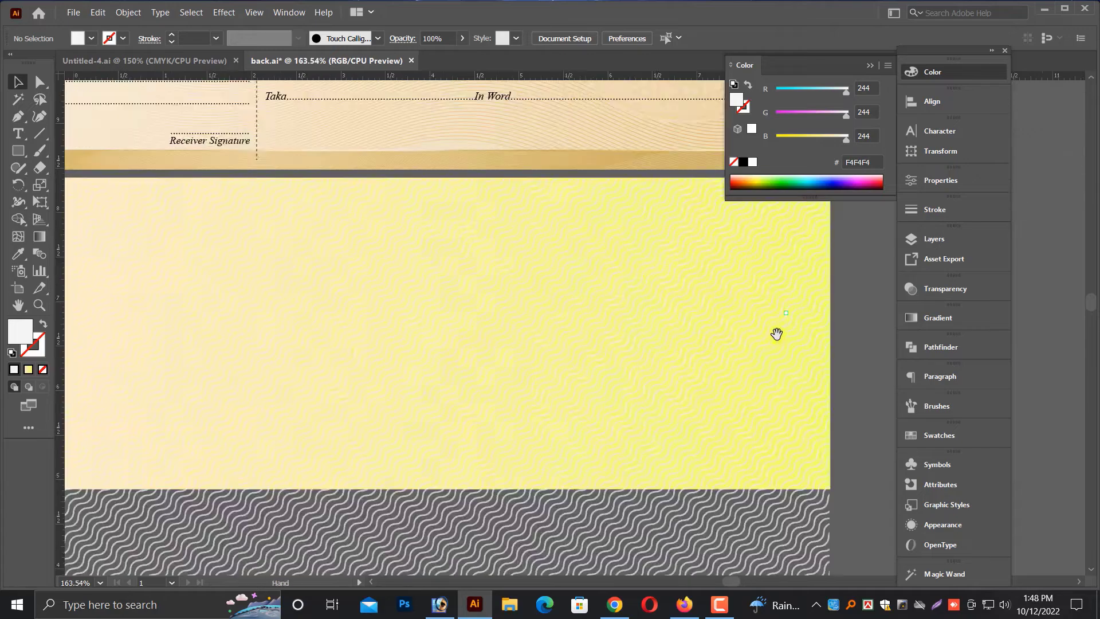
left_click_drag(708, 376, 816, 380)
scroll(666, 375, "down", 3)
key("ctrl+z")
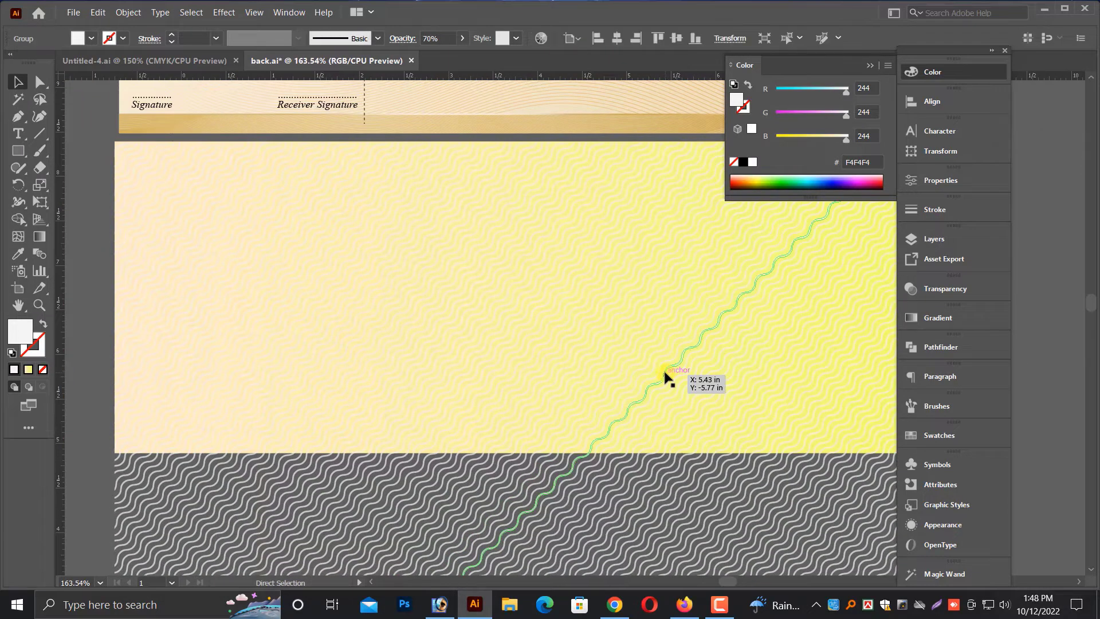
scroll(786, 473, "down", 5)
scroll(745, 461, "down", 3)
key("ctrl+minus")
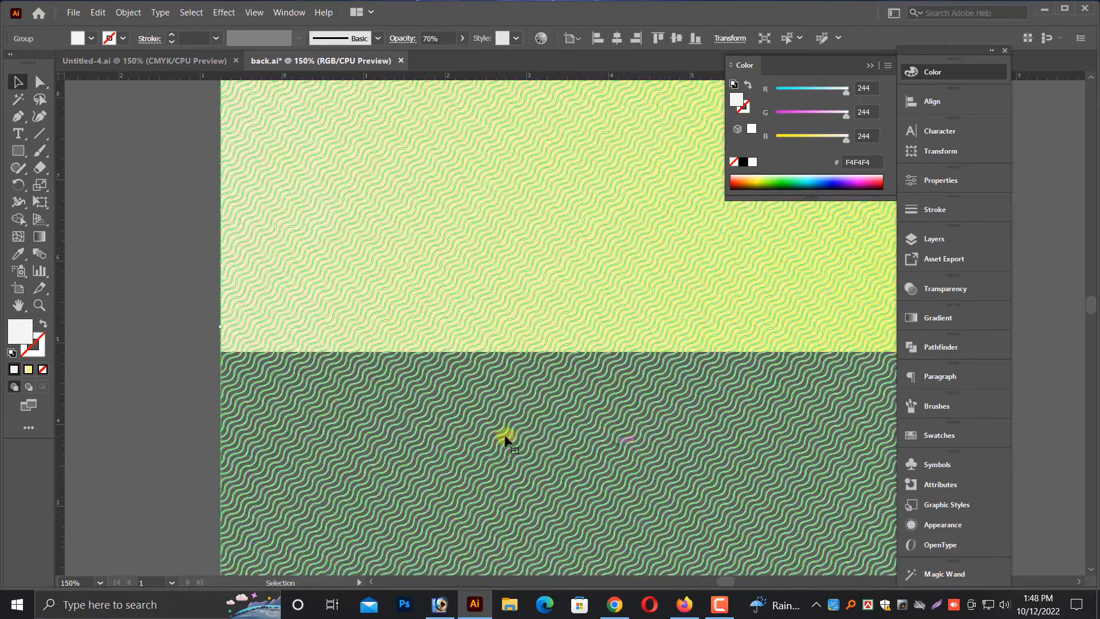
- Shrink the wavy pattern from its lower-right corner so its height nearly matches the gradient rectangle
left_click(192, 400)
key("ctrl+minus")
left_click_drag(874, 430, 688, 455)
key("alt+space")
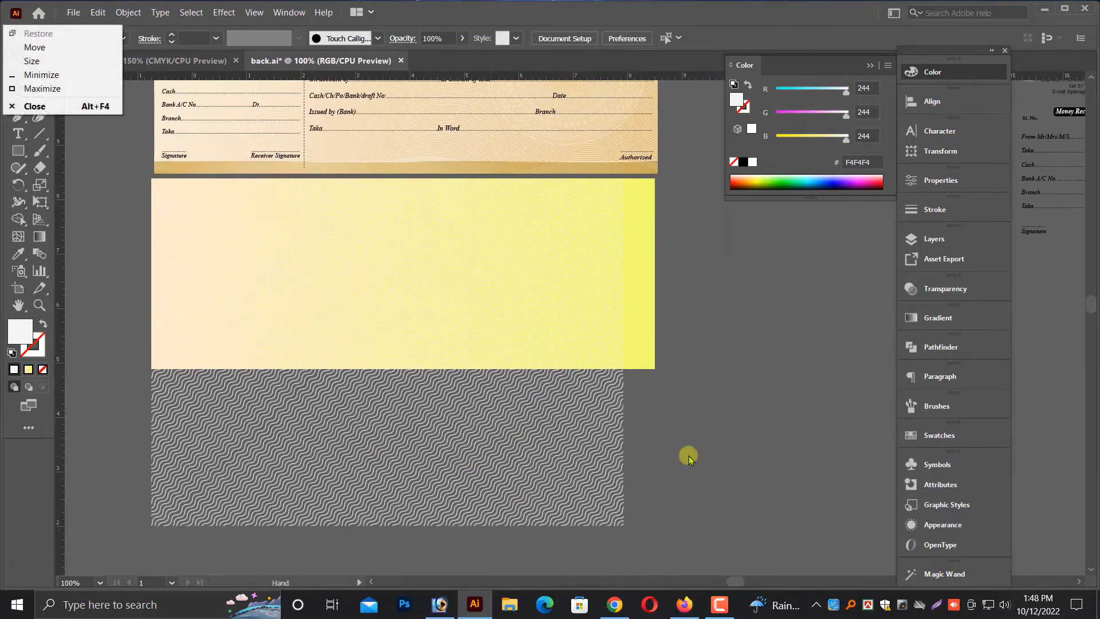
left_click(572, 461)
left_click_drag(623, 526, 514, 368)
left_click(140, 228)
left_click_drag(141, 228, 593, 344)
scroll(603, 361, "down", 1)
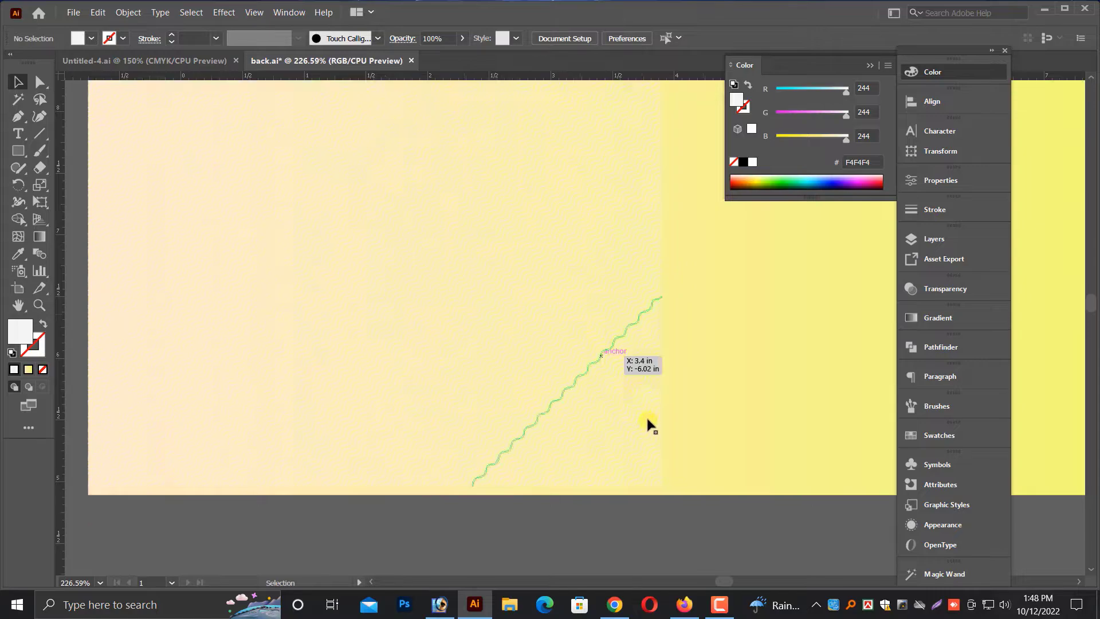
- Recolour the wavy pattern with RGB 244, 244, 0 and replace that yellow with black
left_click(646, 417)
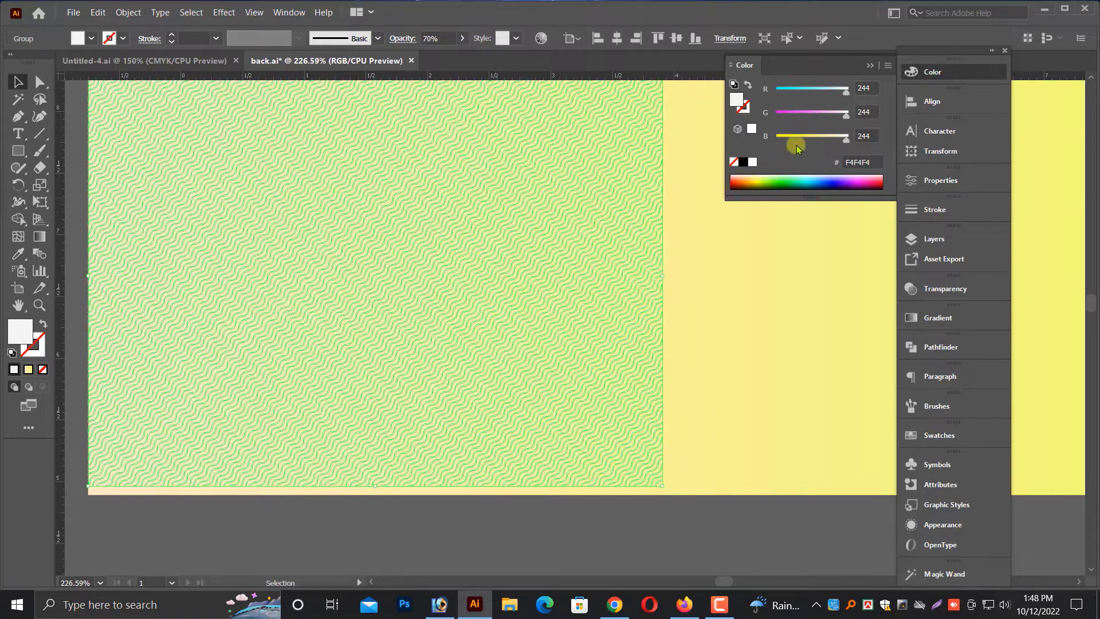
left_click_drag(798, 148, 771, 140)
left_click(644, 524)
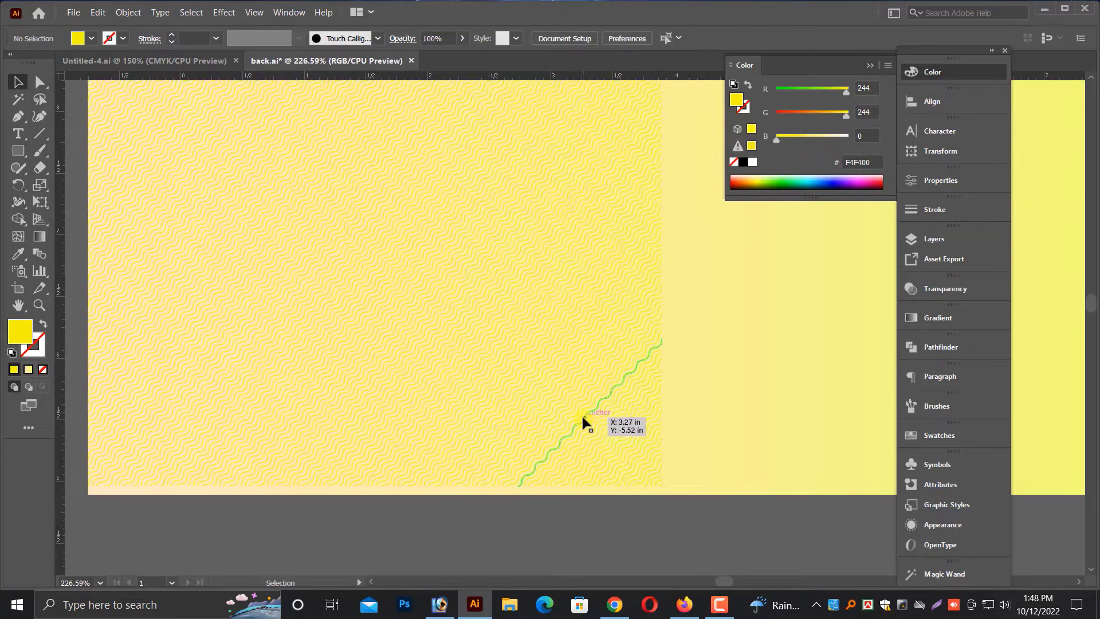
left_click(583, 419)
left_click(744, 162)
left_click(560, 499)
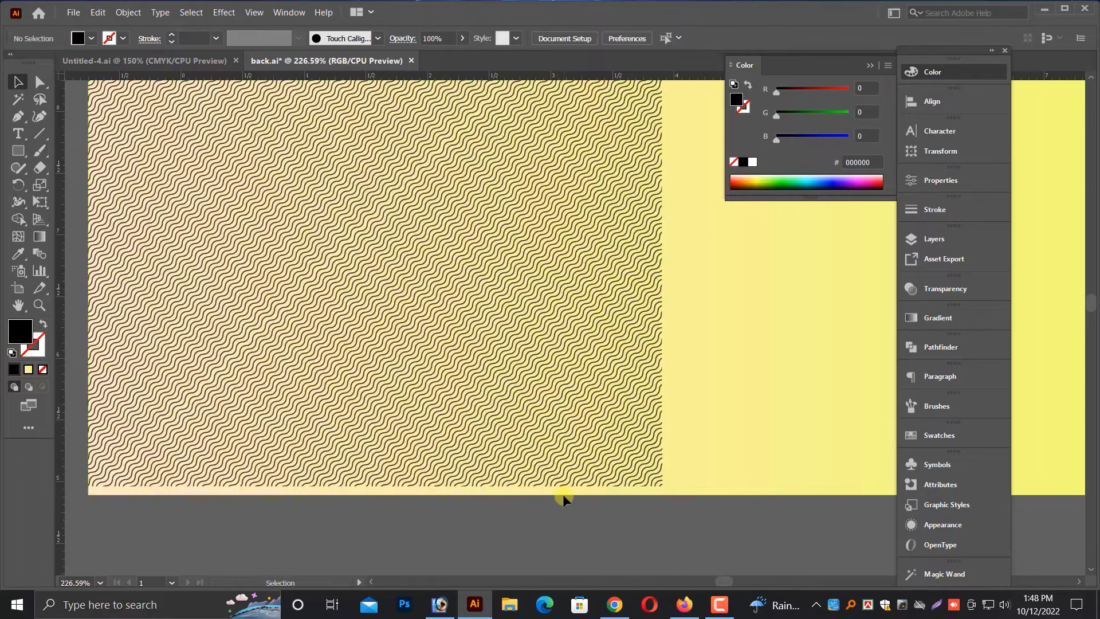
- Enlarge the wavy pattern slightly to reach the rectangle's bottom edge and recolour it in CMYK as 35% black
left_click(644, 474)
left_click_drag(665, 488, 674, 494)
left_click(889, 65)
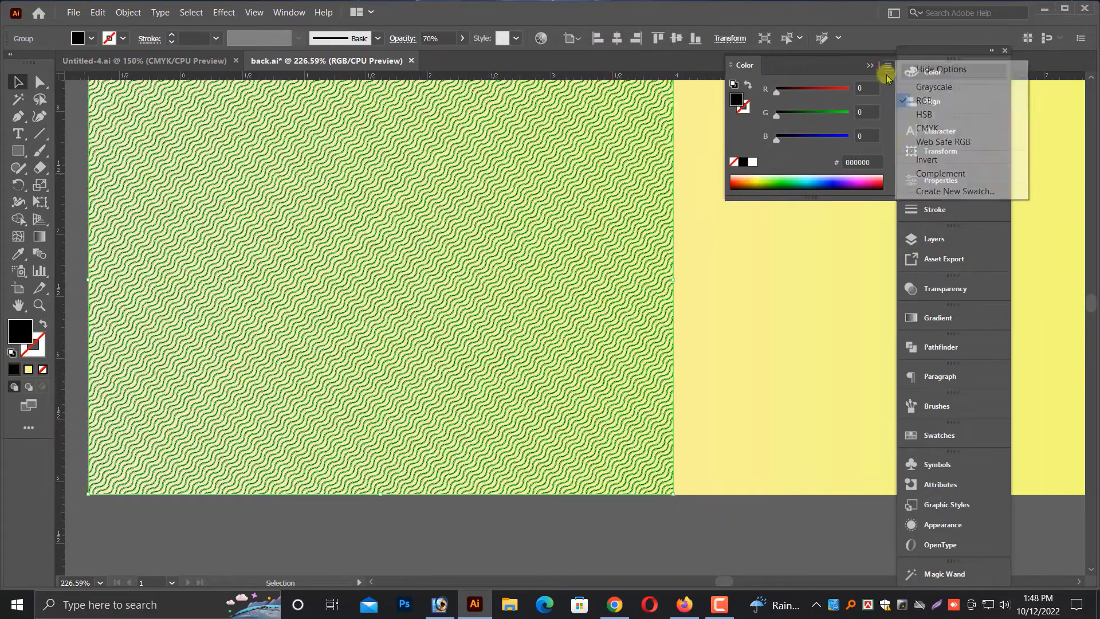
left_click(897, 121)
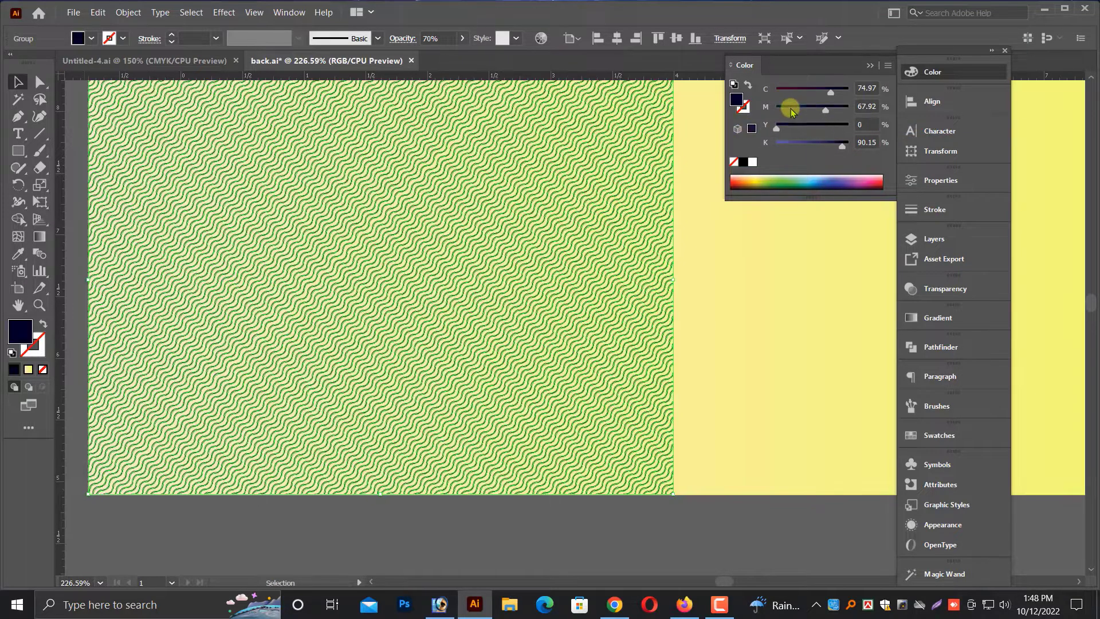
left_click_drag(791, 109, 747, 110)
left_click_drag(802, 146, 801, 144)
left_click(624, 529)
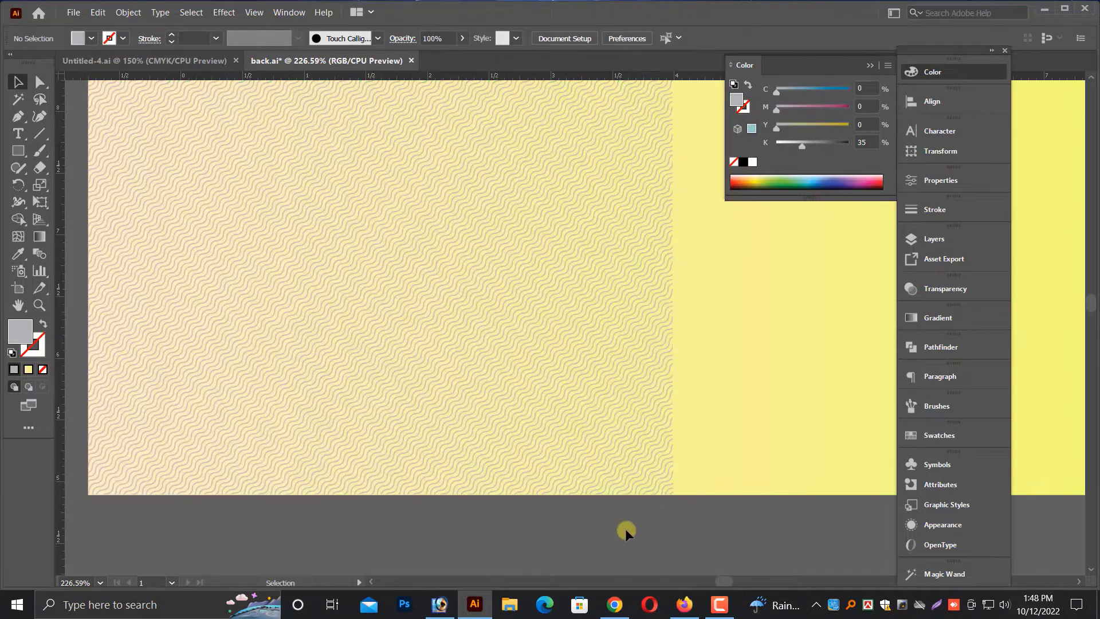
- Place a copy of the grey wavy pattern against its right edge, over the uncovered part of the gradient rectangle
key("ctrl+minus")
left_click_drag(644, 509, 452, 531)
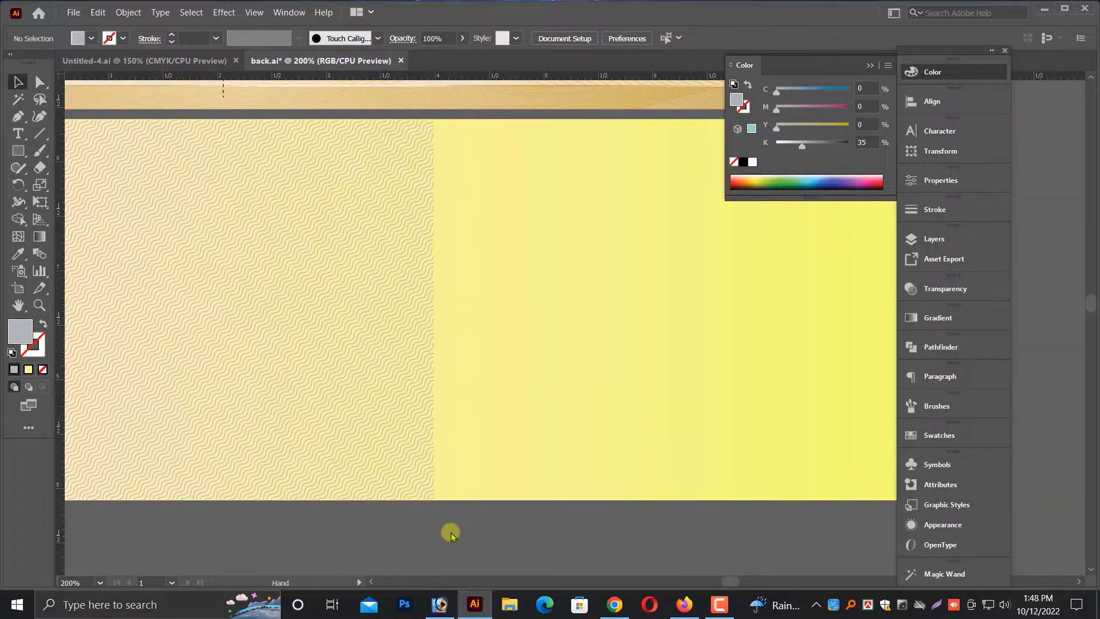
left_click_drag(290, 344, 800, 376)
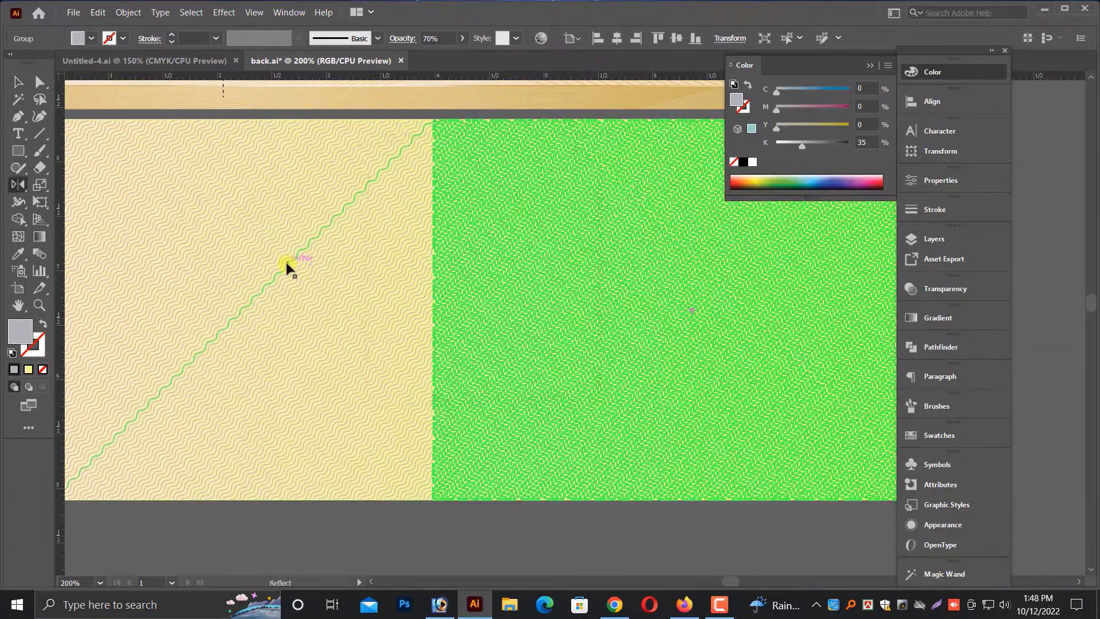
- Nudge the mirrored wavy pattern copy slightly left so its lines meet the original pattern at the seam
key("ctrl+space")
left_click_drag(486, 248, 584, 264)
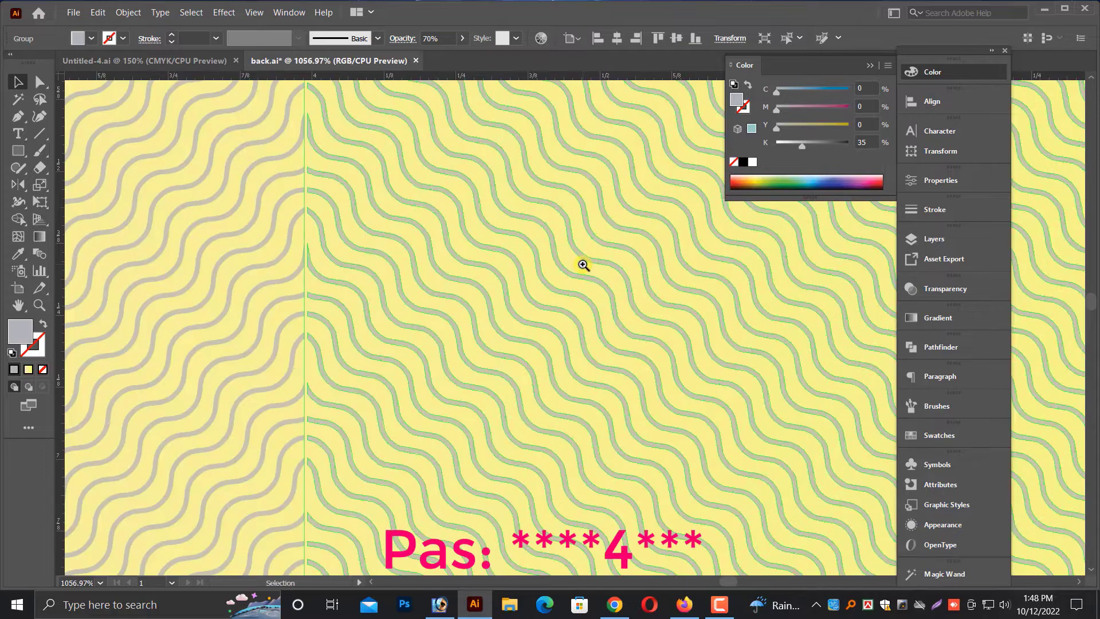
key("Right")
key("Left")
key("Left")
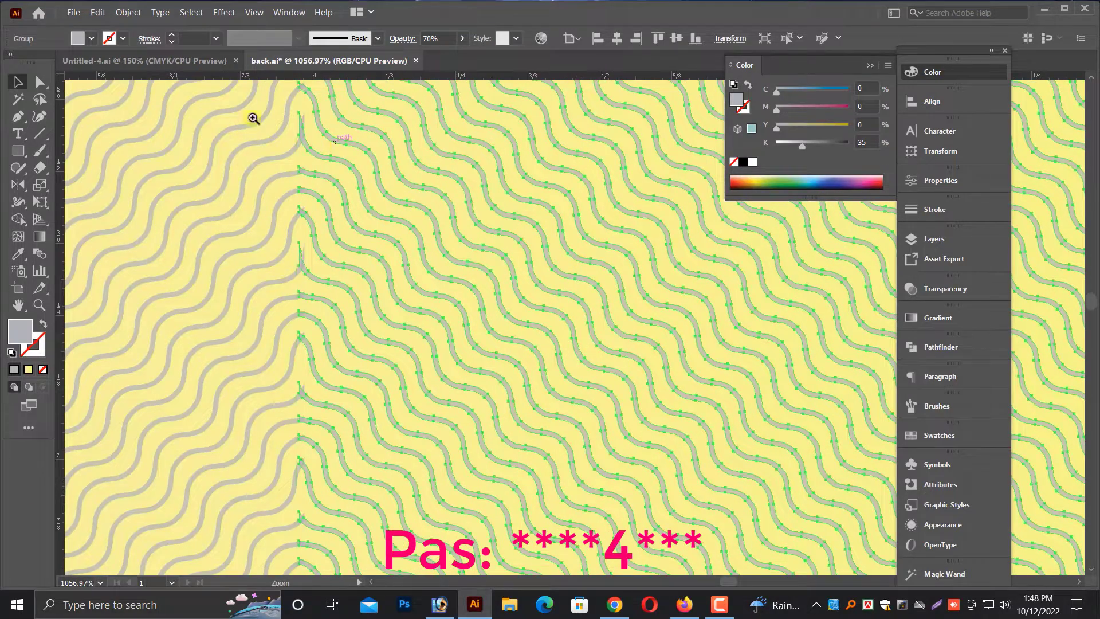
left_click_drag(253, 115, 363, 275)
mouse_move(565, 371)
left_mouse_down()
mouse_move(601, 385)
mouse_move(583, 364)
left_mouse_up()
key("a")
scroll(583, 364, "down", 15)
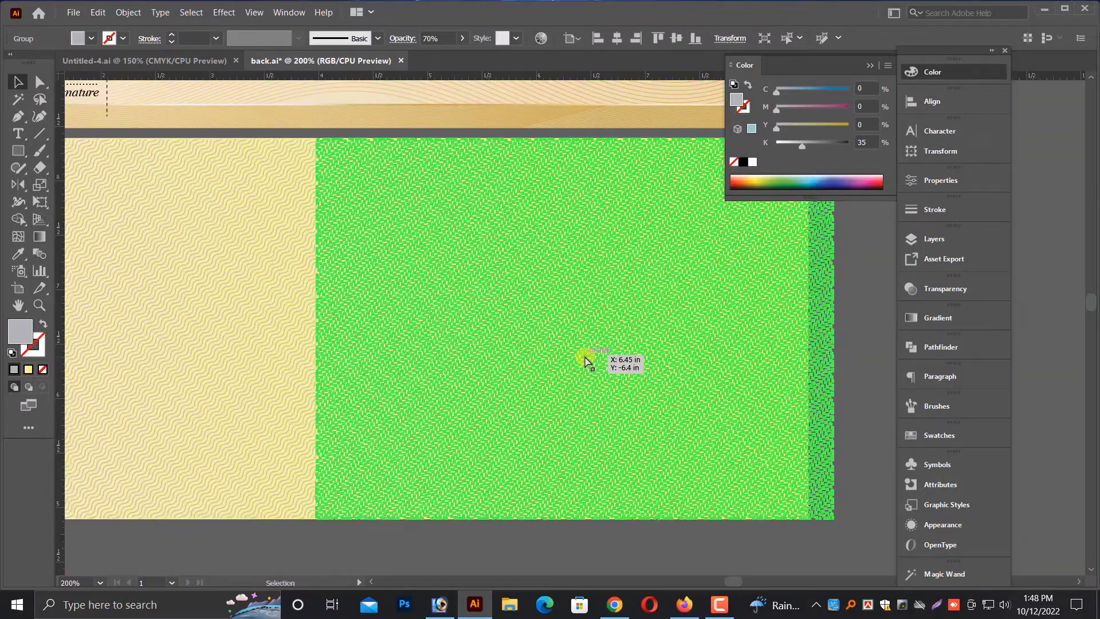
- Narrow both wavy pattern halves together so their right edge aligns with the right edge of the gradient rectangle
left_click(293, 318, "shift")
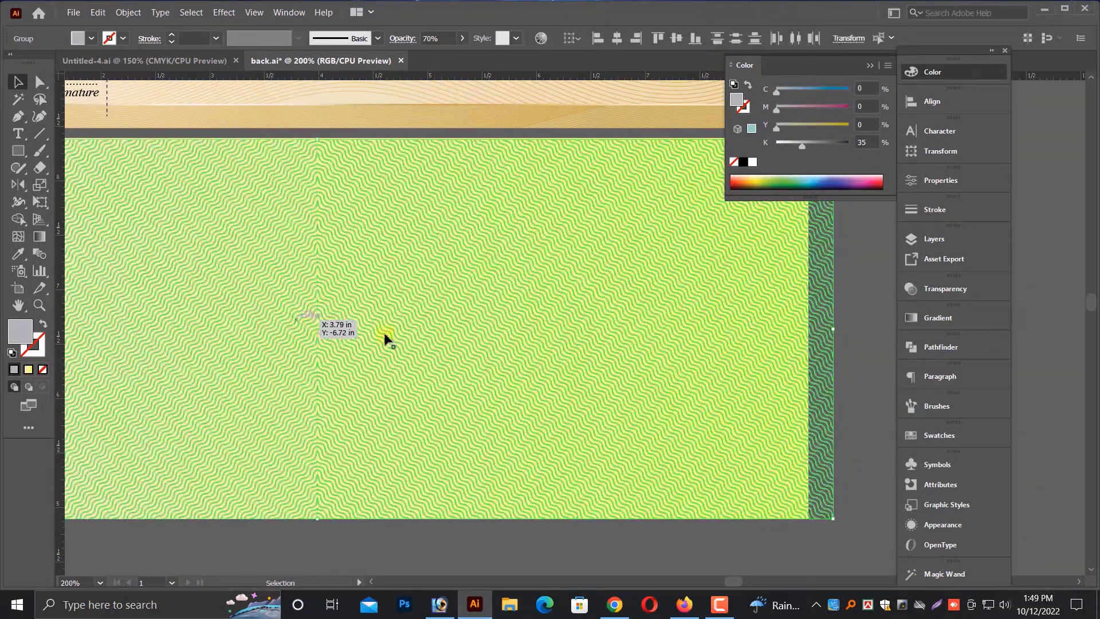
left_click_drag(835, 329, 811, 322)
left_click(838, 349)
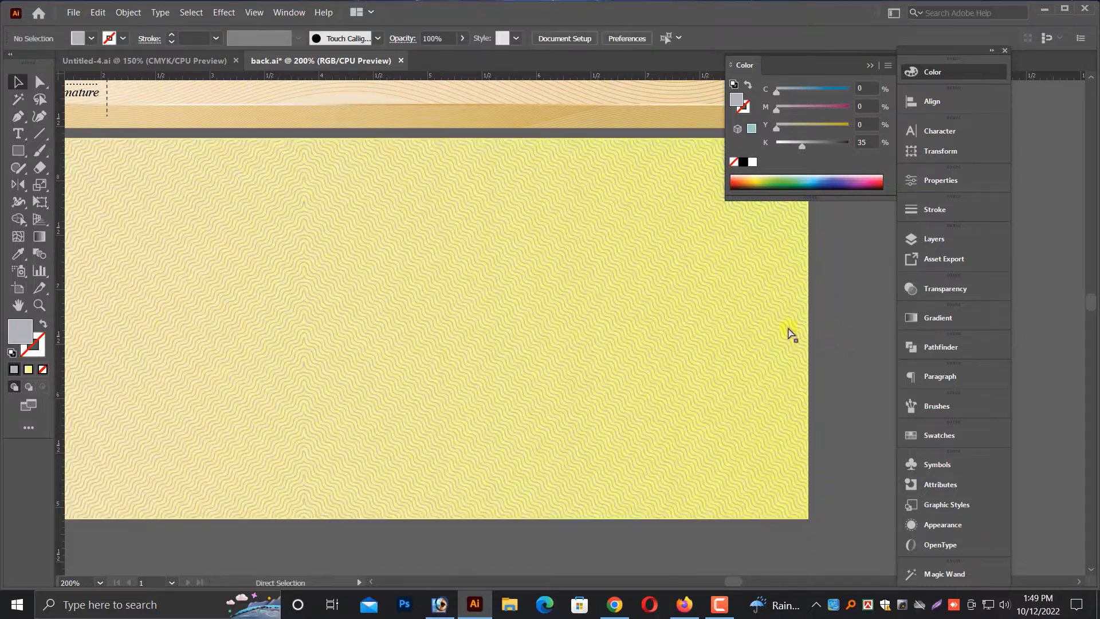
- Move the spare receipt text group closer to the yellow gradient background, to its lower right
key("ctrl+minus")
key("ctrl+minus")
scroll(798, 327, "up", 2)
key("ctrl+minus")
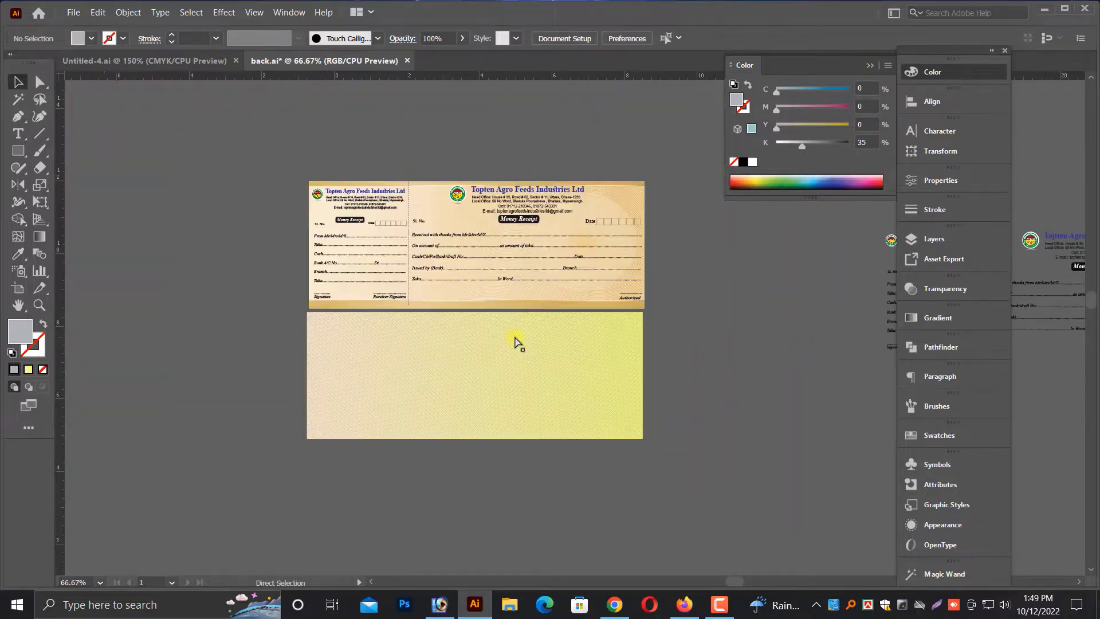
key("ctrl+minus")
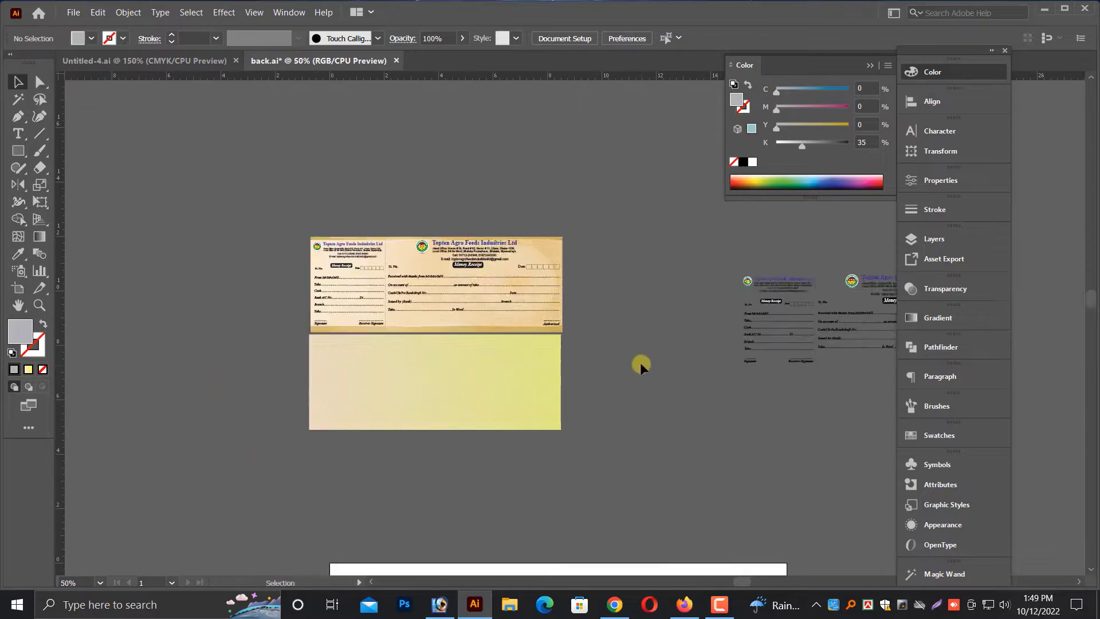
left_click_drag(641, 362, 557, 388)
left_click(817, 324)
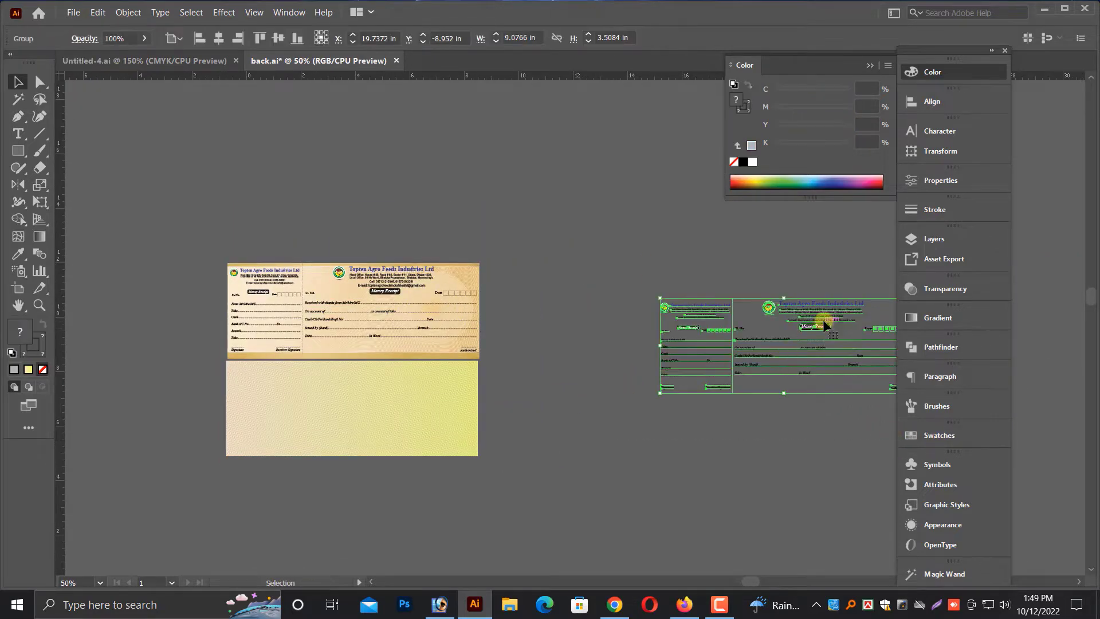
left_click_drag(812, 334, 648, 463)
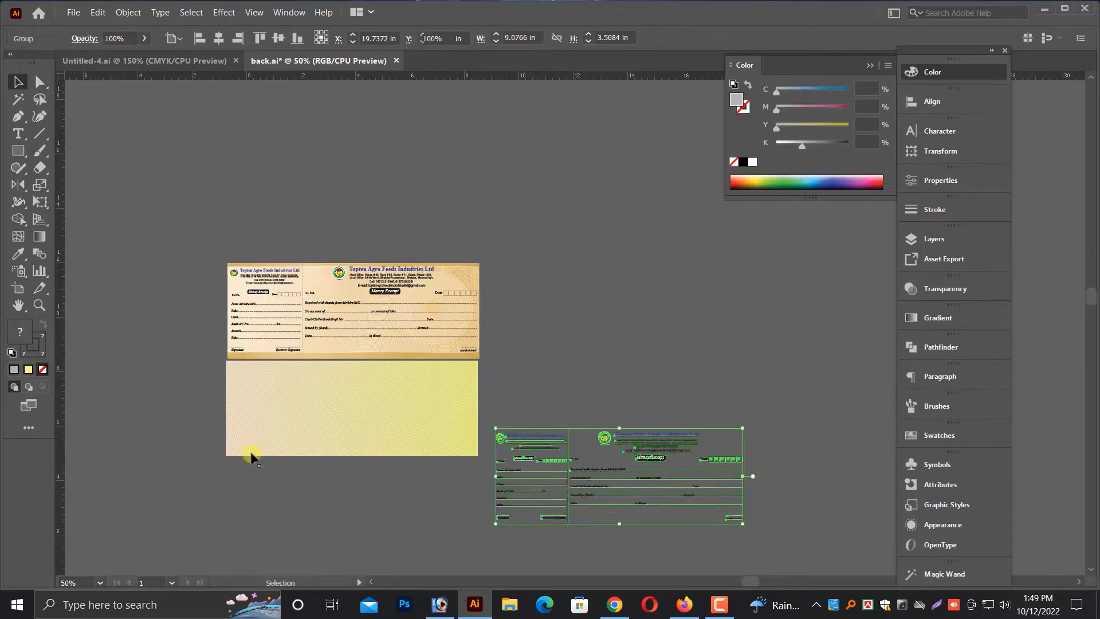
- Hide both halves of the wavy pattern on the gradient background
left_click(192, 373)
left_click_drag(187, 356, 689, 431)
left_click(467, 360)
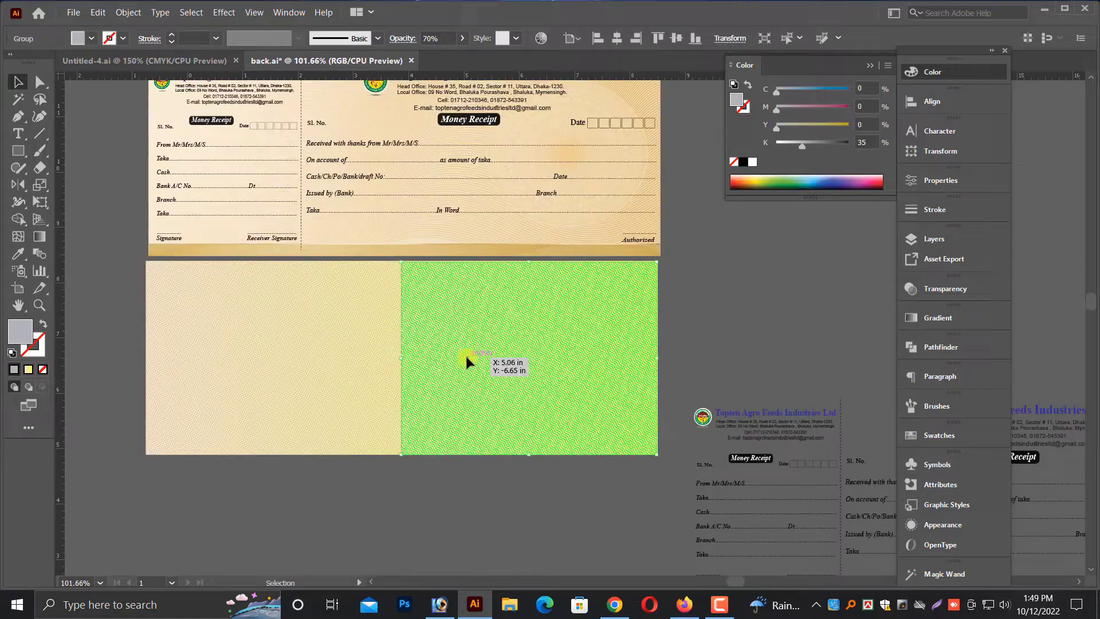
left_click(301, 335, "shift")
key("Delete")
- Make a thin strip along the gradient rectangle's bottom edge from a copy of it and fill it with CMYK 56, 0, 100, 0
left_click(319, 335)
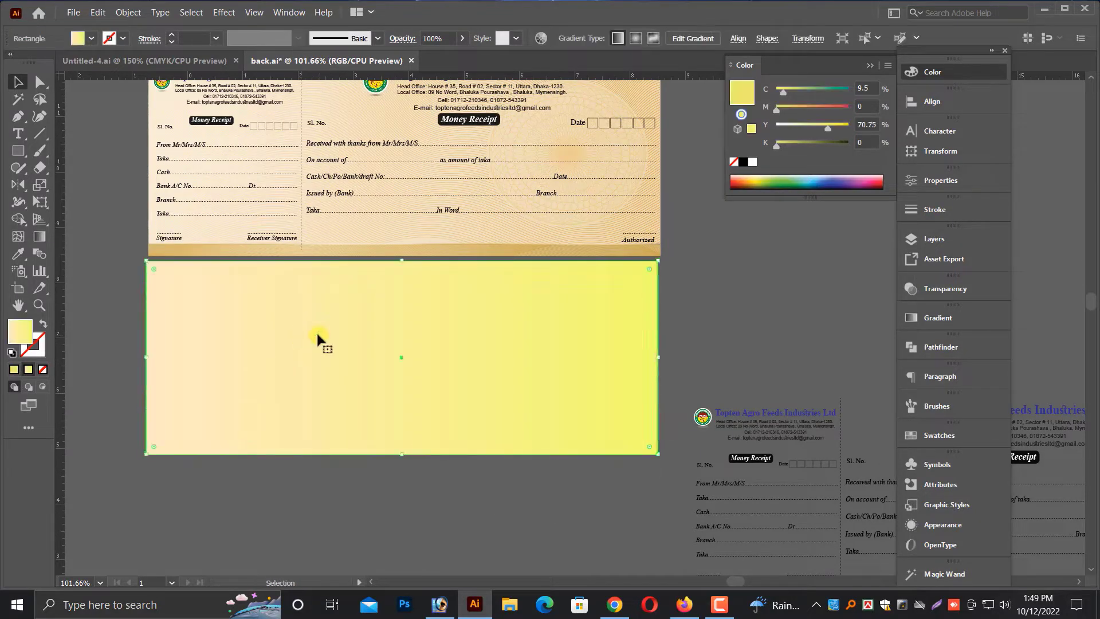
left_click_drag(409, 309, 418, 447)
left_click(43, 369)
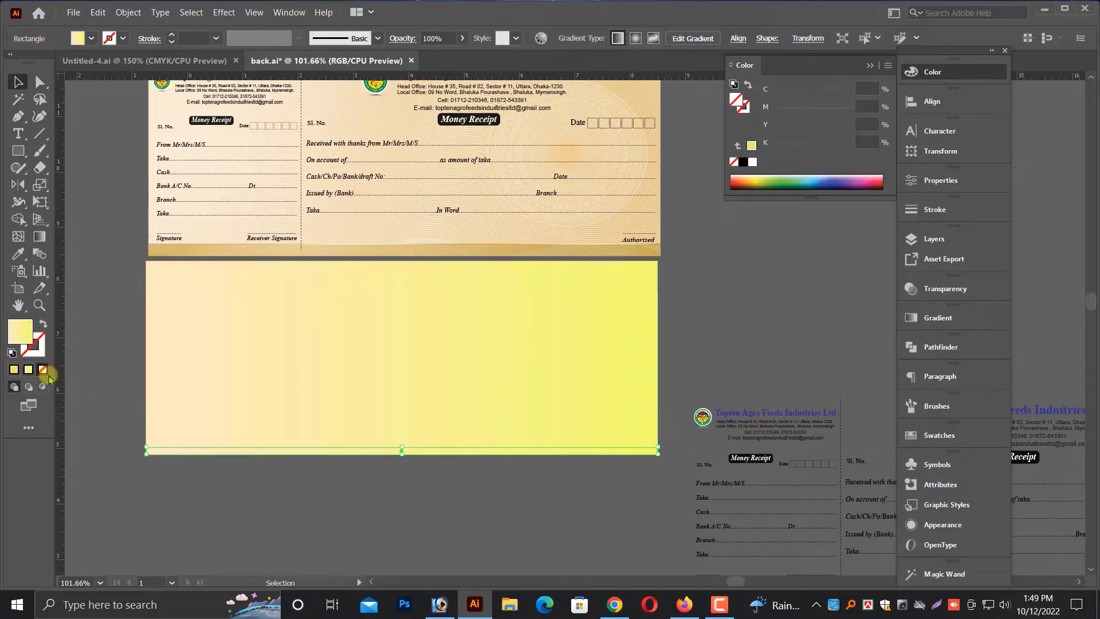
left_click_drag(782, 92, 887, 93)
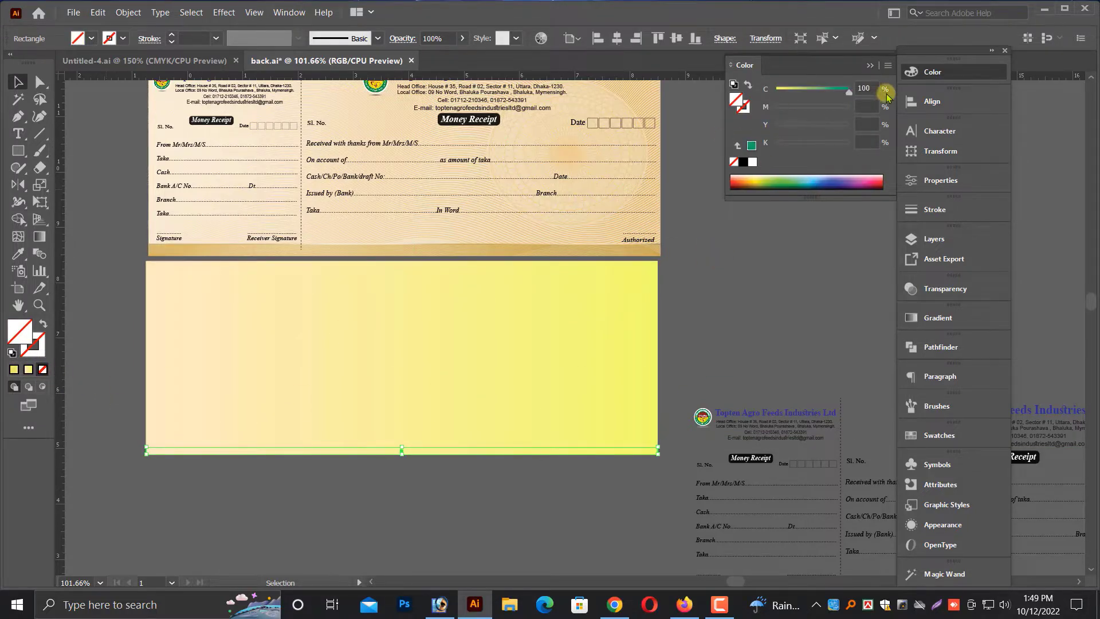
left_click_drag(832, 126, 768, 130)
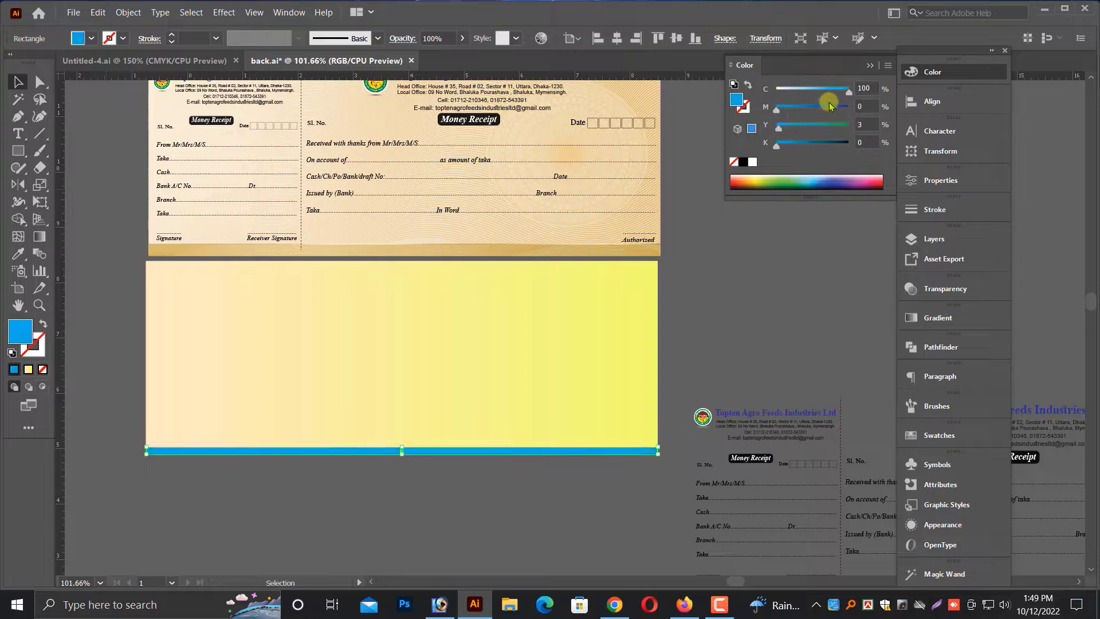
left_click_drag(837, 127, 818, 94)
- Thin the green strip slightly by lowering its top edge
key("ctrl+space")
left_click_drag(277, 402, 519, 450)
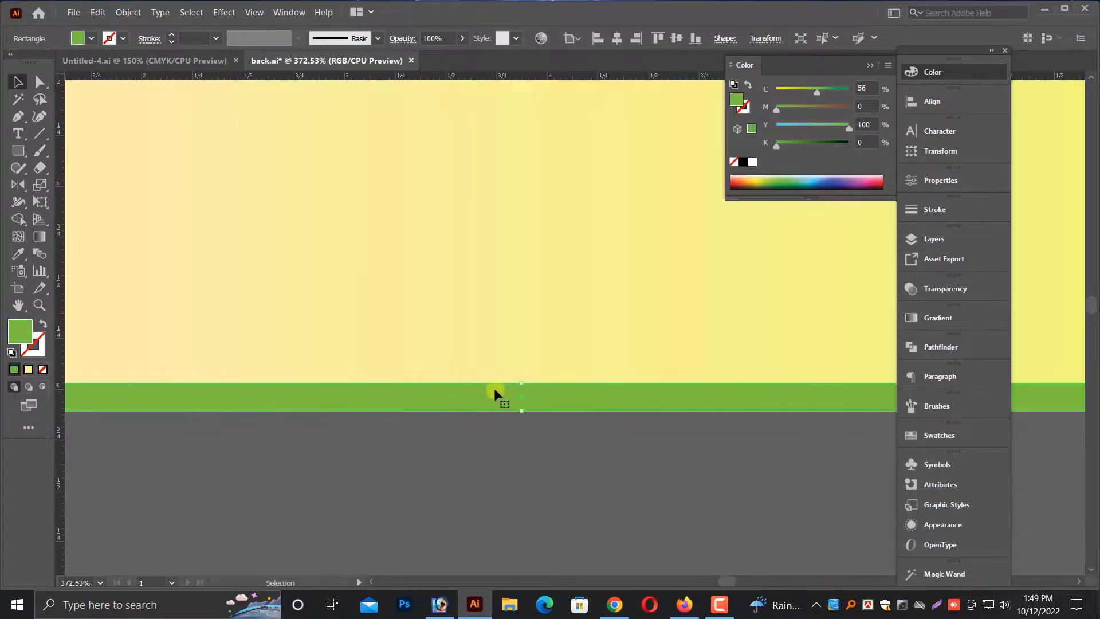
left_click_drag(520, 385, 521, 392)
left_click(510, 441)
- Show the hidden wavy pattern halves again over the gradient background and leave everything deselected
key("ctrl+minus")
key("ctrl+minus")
key("ctrl+minus")
key("ctrl+minus")
key("ctrl+minus")
key("ctrl+minus")
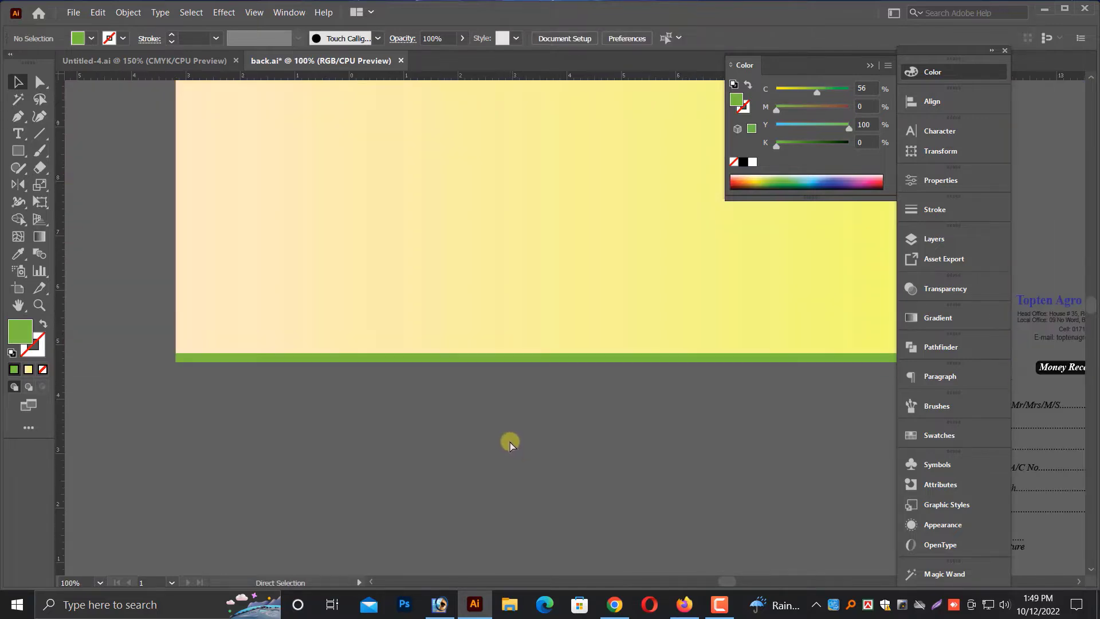
key("ctrl+alt+3")
left_click(510, 442)
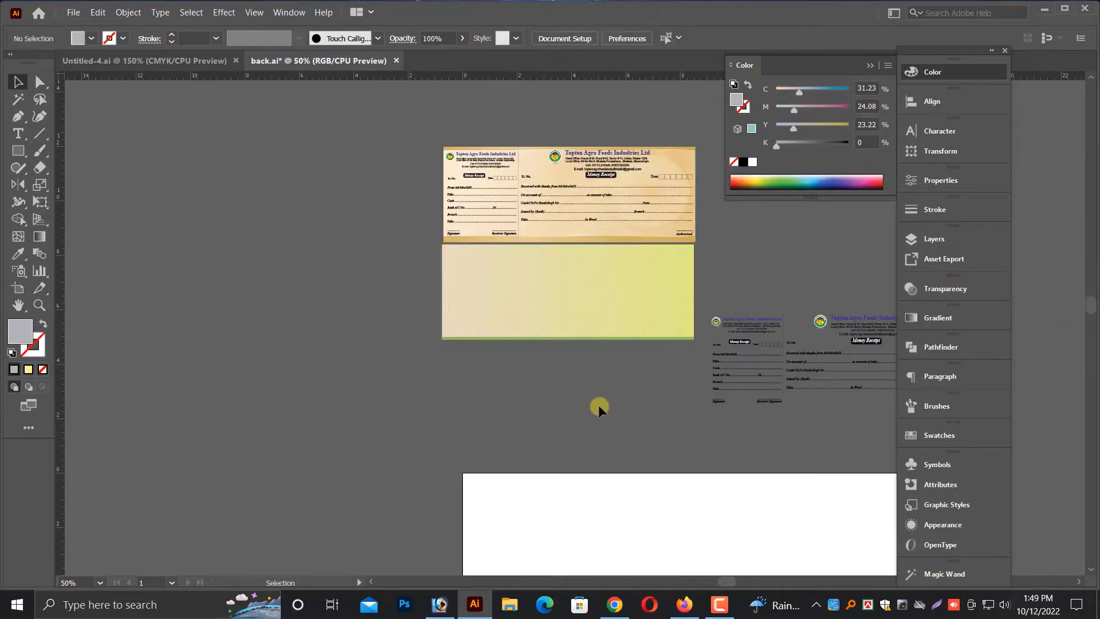
left_click_drag(505, 308, 674, 347)
left_click(617, 315)
left_click(427, 313, "shift")
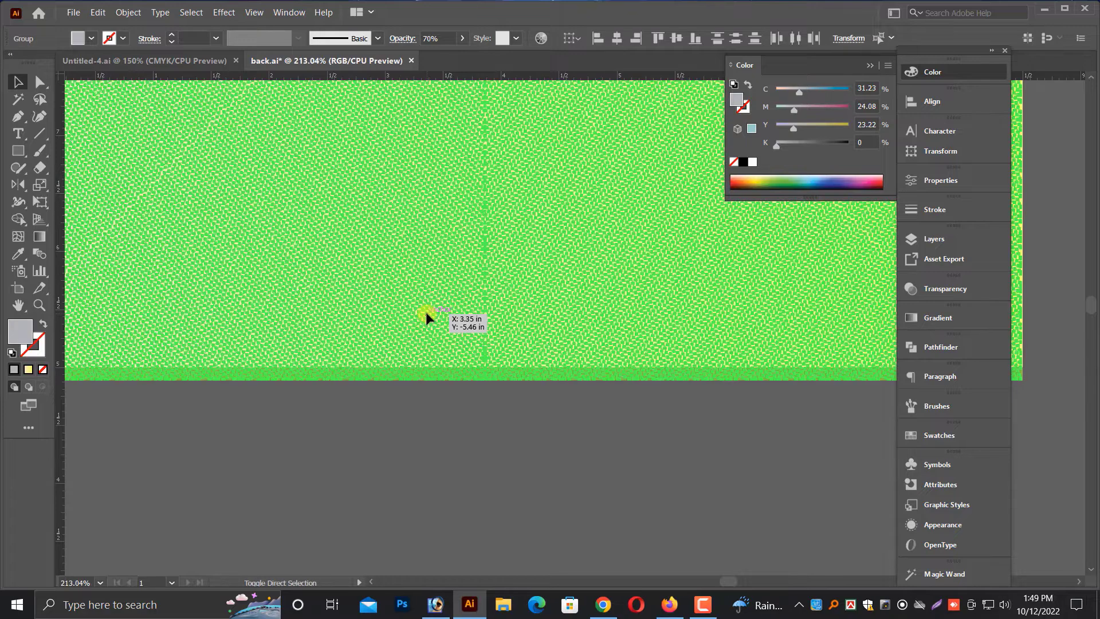
key("ctrl+shift+a")
key("ctrl+minus")
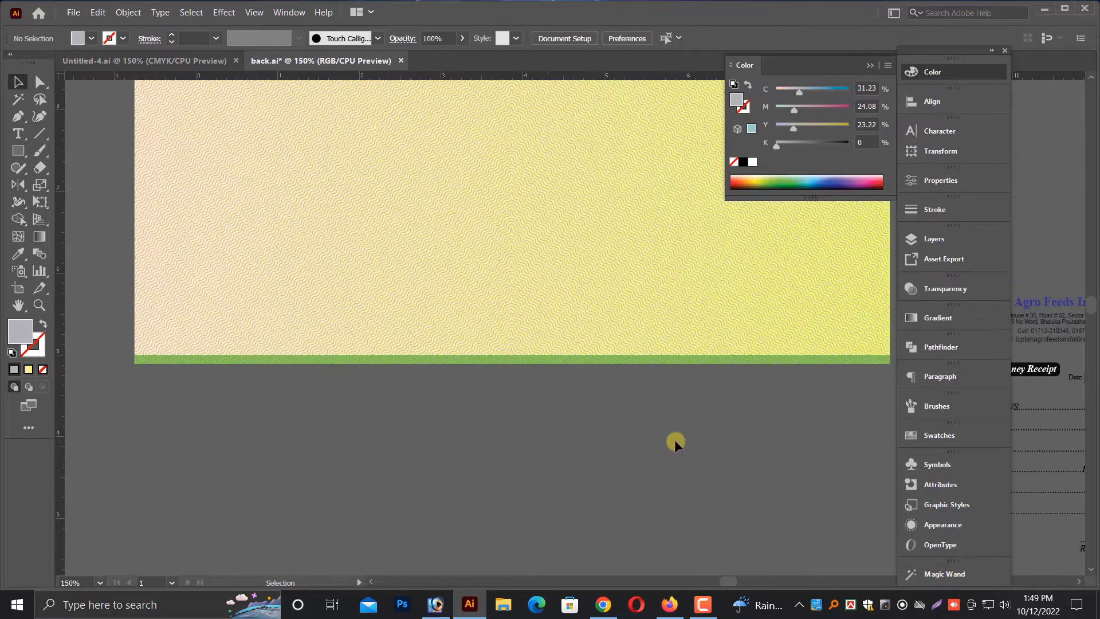
- Place the receipt text group over the yellow wavy background, fitting it between the background's left and right edges
key("ctrl+minus")
left_click_drag(638, 449, 491, 450)
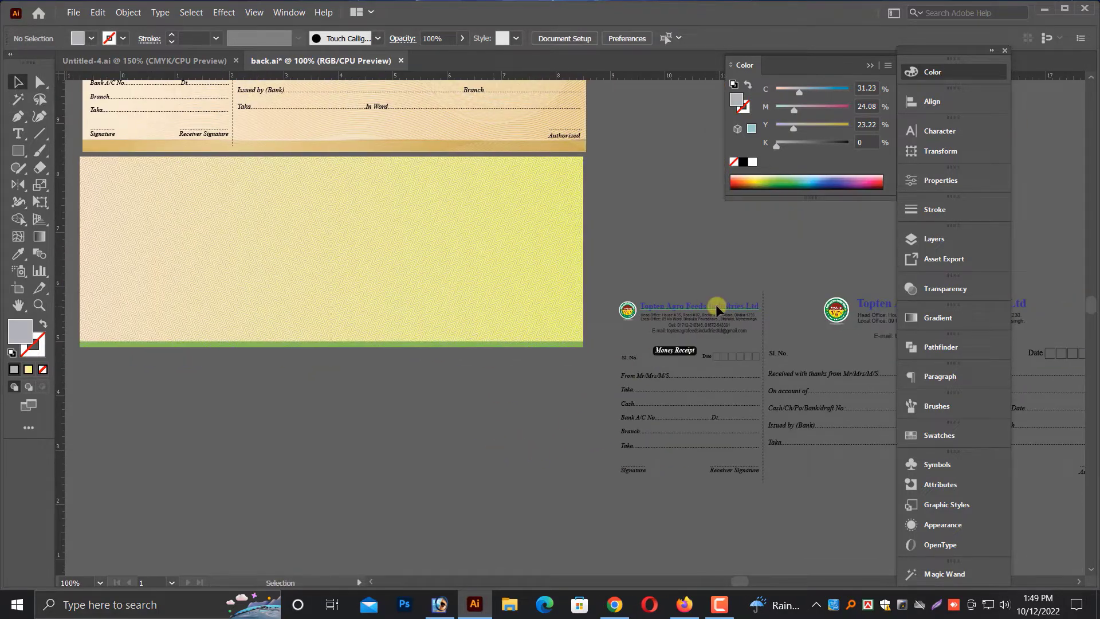
left_click(727, 322)
left_click_drag(727, 322, 497, 307)
key("alt+space")
left_click_drag(567, 275, 543, 287)
key("ctrl+plus")
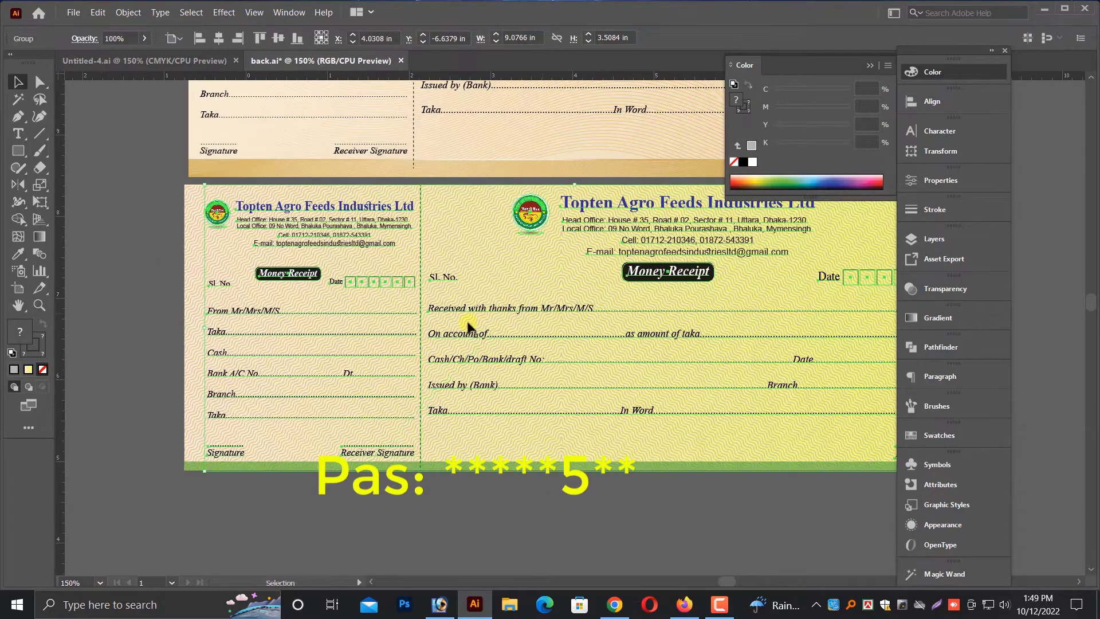
left_click_drag(350, 240, 334, 236)
left_click(634, 510)
- Bring both receipts fully into view and hide all panels
scroll(570, 523, "right", 3)
scroll(732, 506, "up", 2)
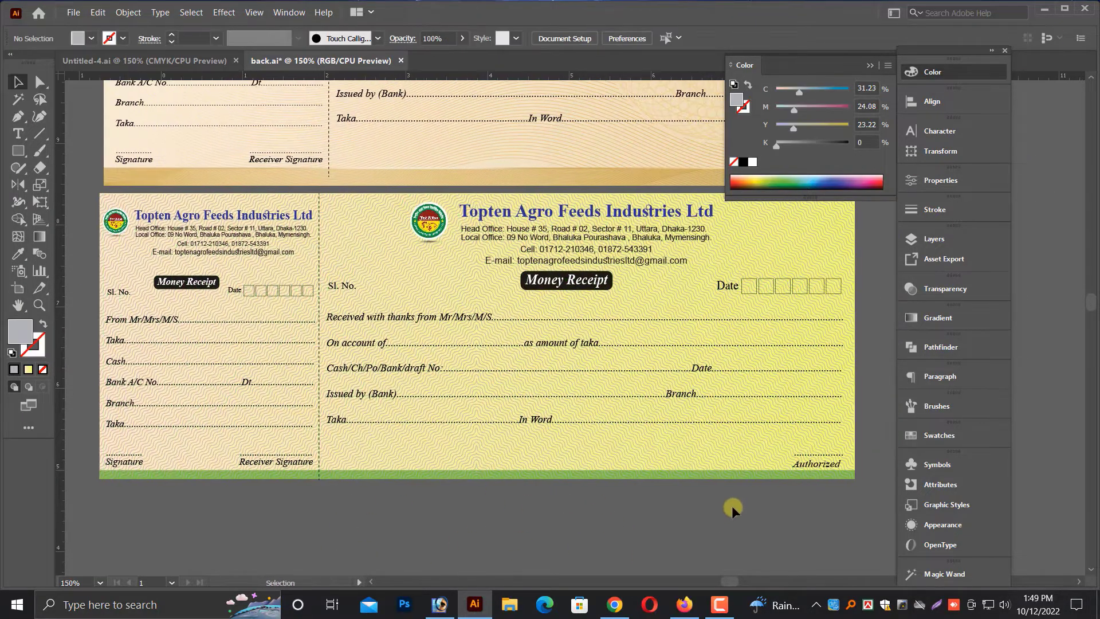
key("ctrl+minus")
left_click_drag(635, 479, 593, 533)
key("alt+space")
key("Escape")
key("Tab")
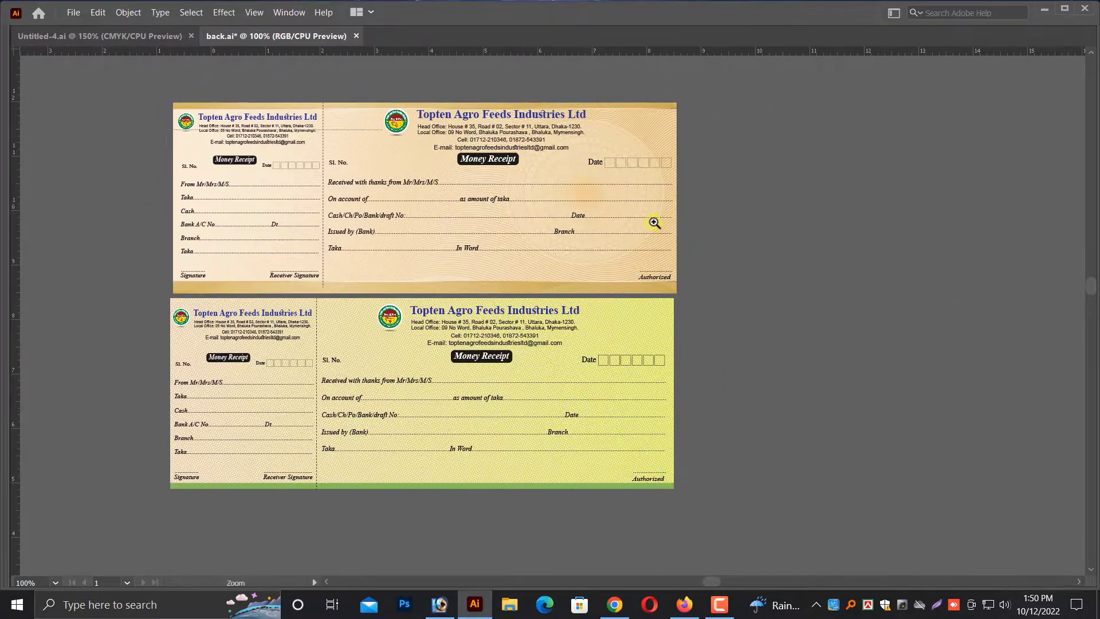
- Check the first receipt up close and save the document
left_click_drag(654, 223, 754, 267)
left_click_drag(659, 313, 720, 303)
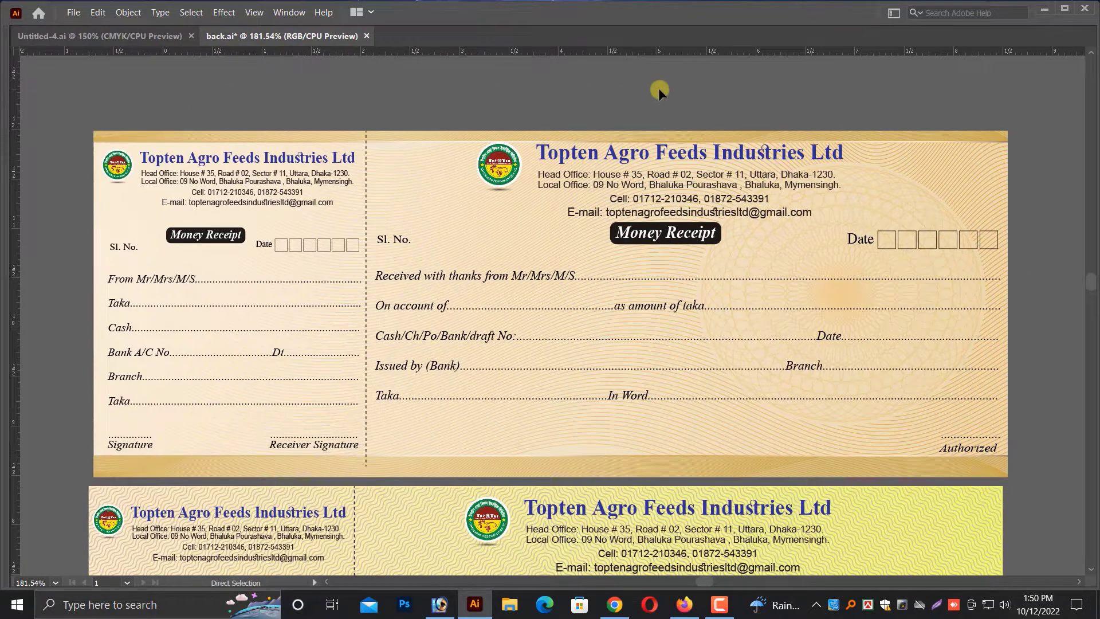
scroll(658, 91, "down", 6)
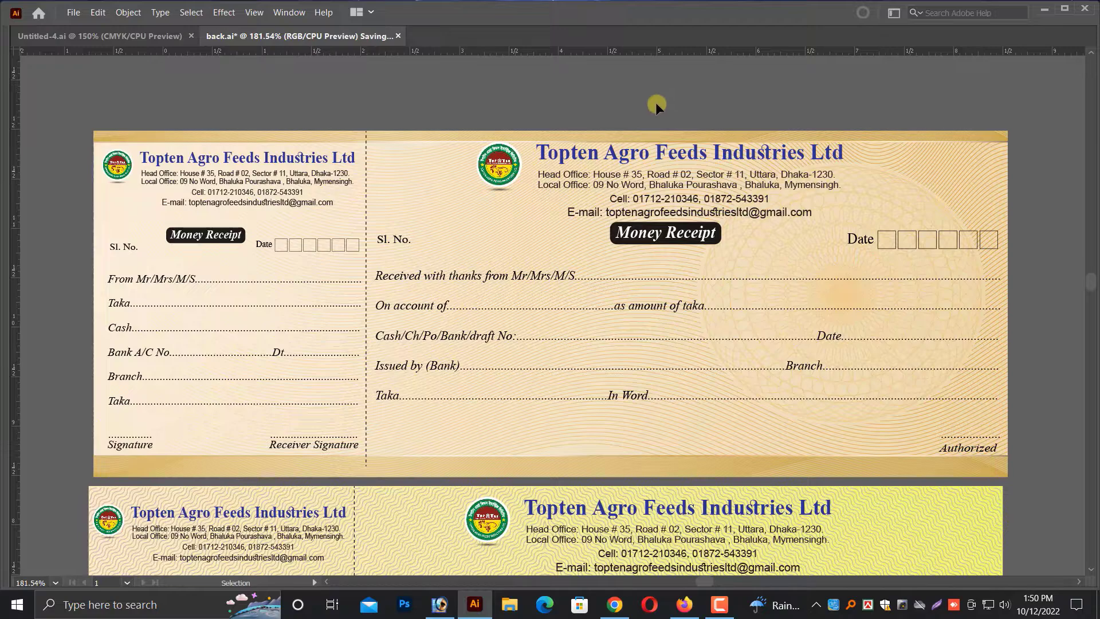
scroll(680, 247, "down", 4)
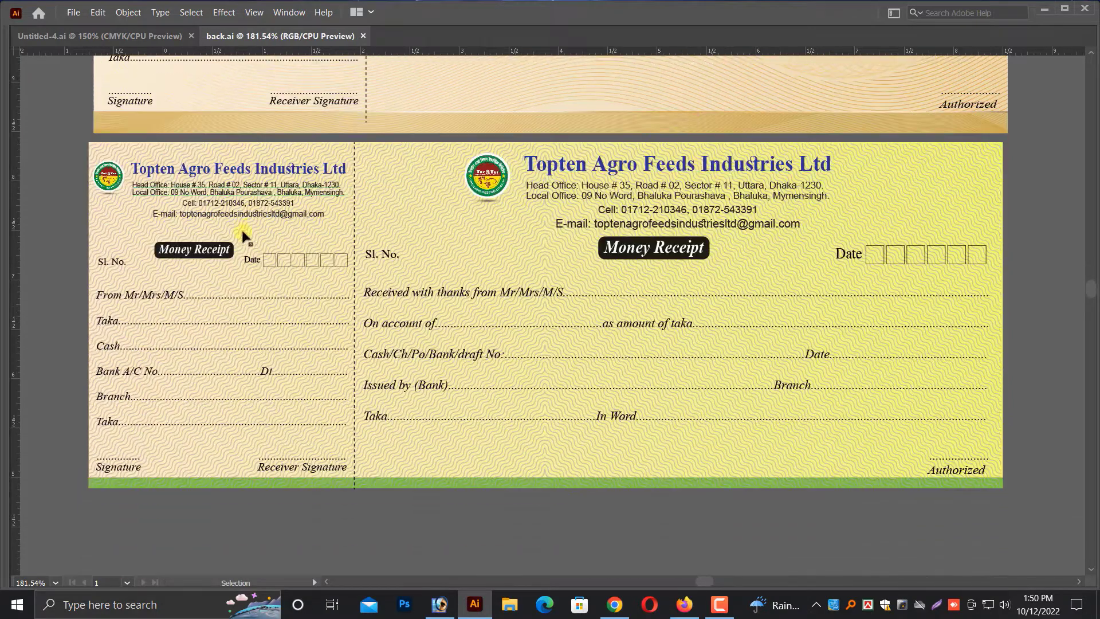
- Examine the second receipt's text, date boxes and wavy background up close and compare it with the first receipt
left_click_drag(59, 92, 1039, 396)
left_click_drag(1040, 391, 1058, 414)
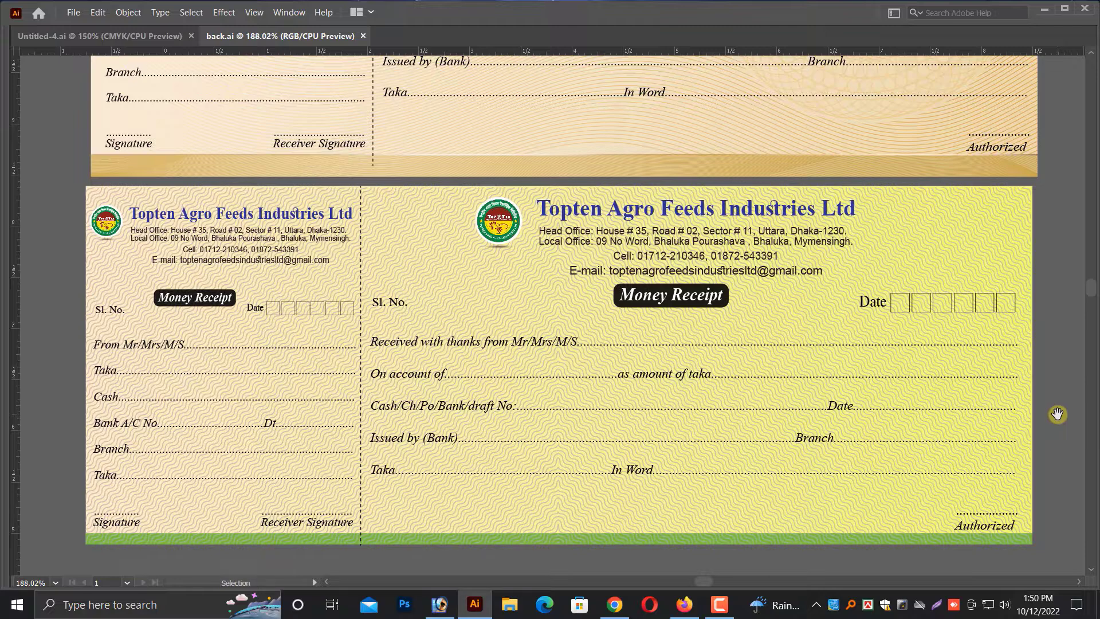
scroll(899, 364, "up", 2)
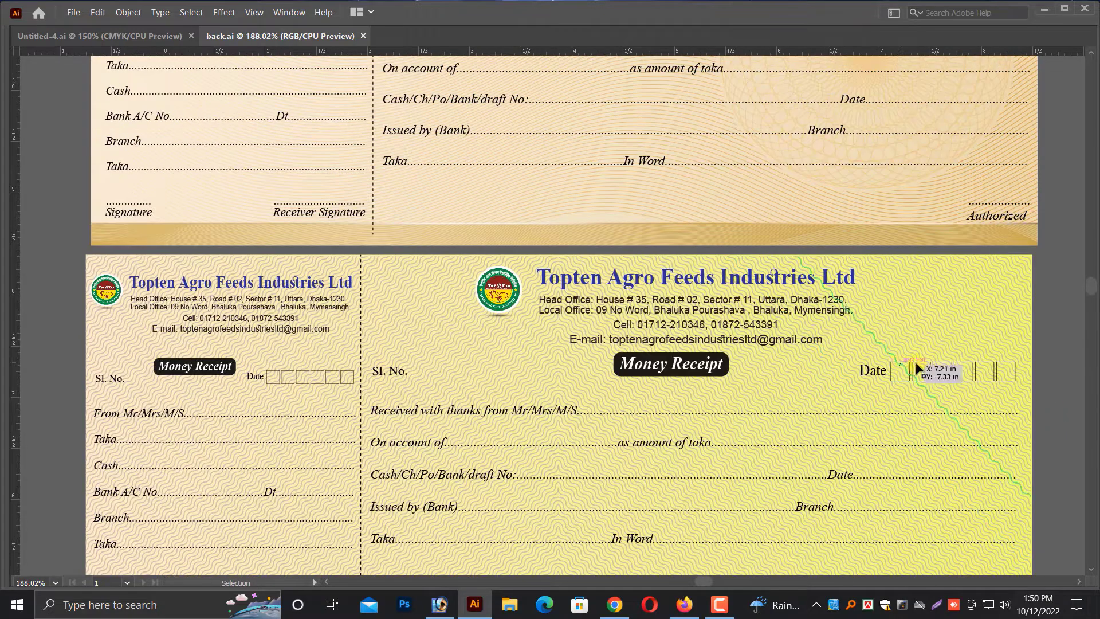
scroll(525, 312, "down", 1)
scroll(391, 306, "up", 5)
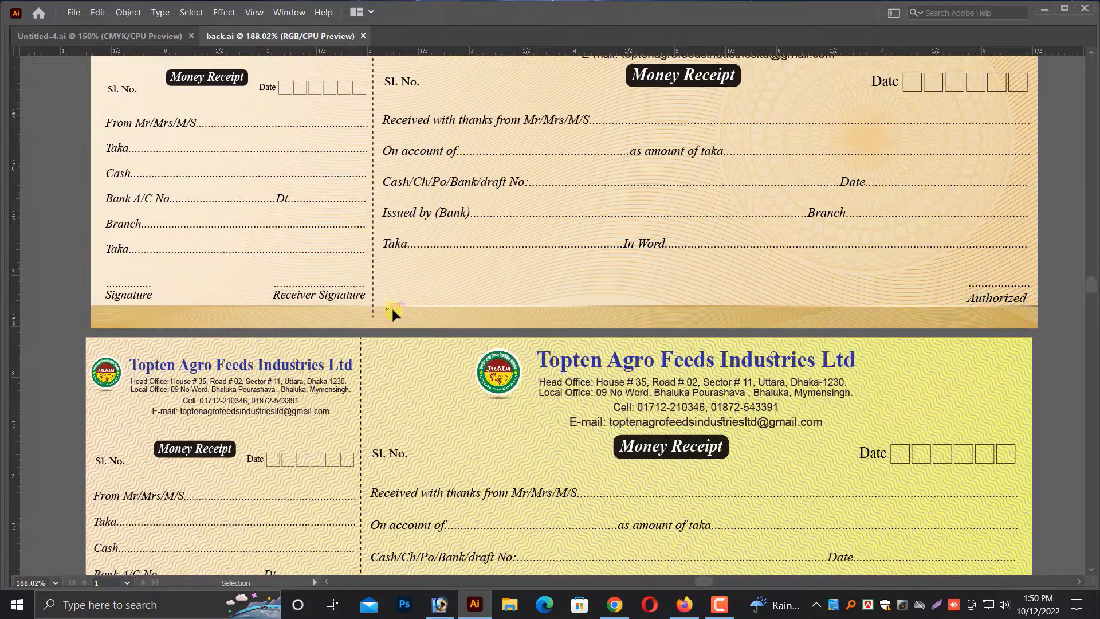
scroll(312, 313, "down", 2)
scroll(425, 474, "up", 4)
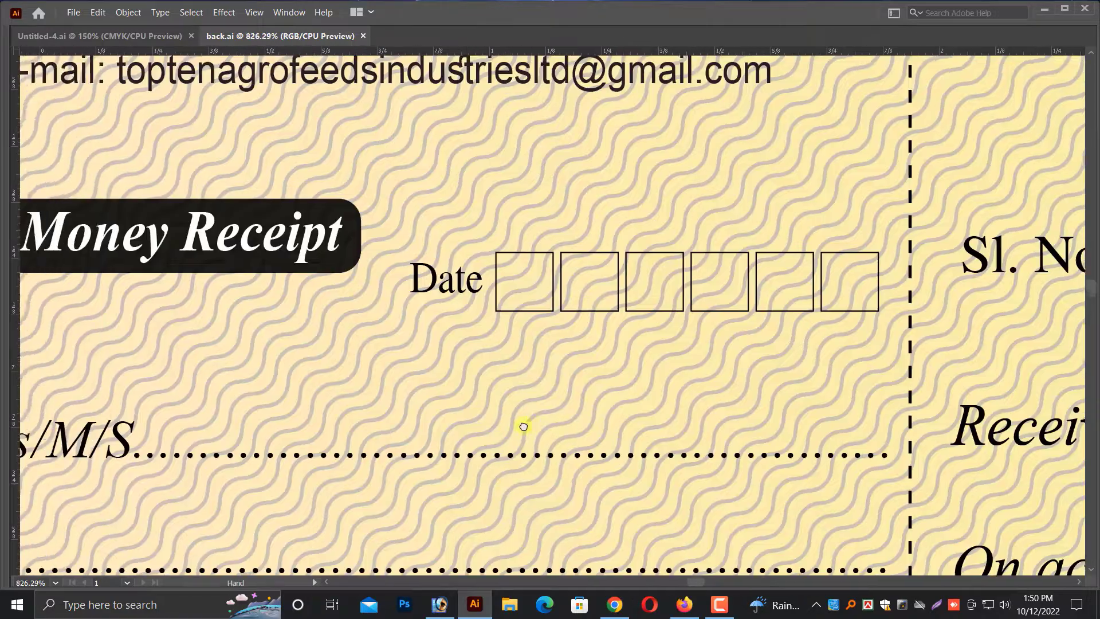
- Remove the receipt text group from the yellow wavy background
scroll(346, 256, "down", 6)
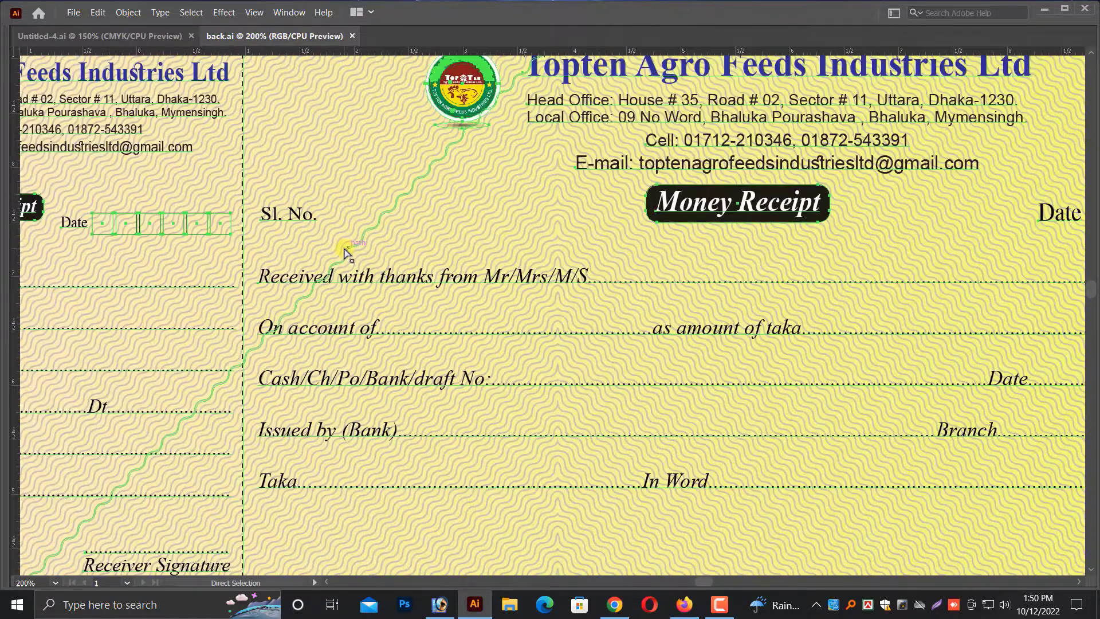
key("Delete")
- Extend the first receipt's dashed tear line down to the receipt's bottom edge
scroll(427, 284, "up", 7)
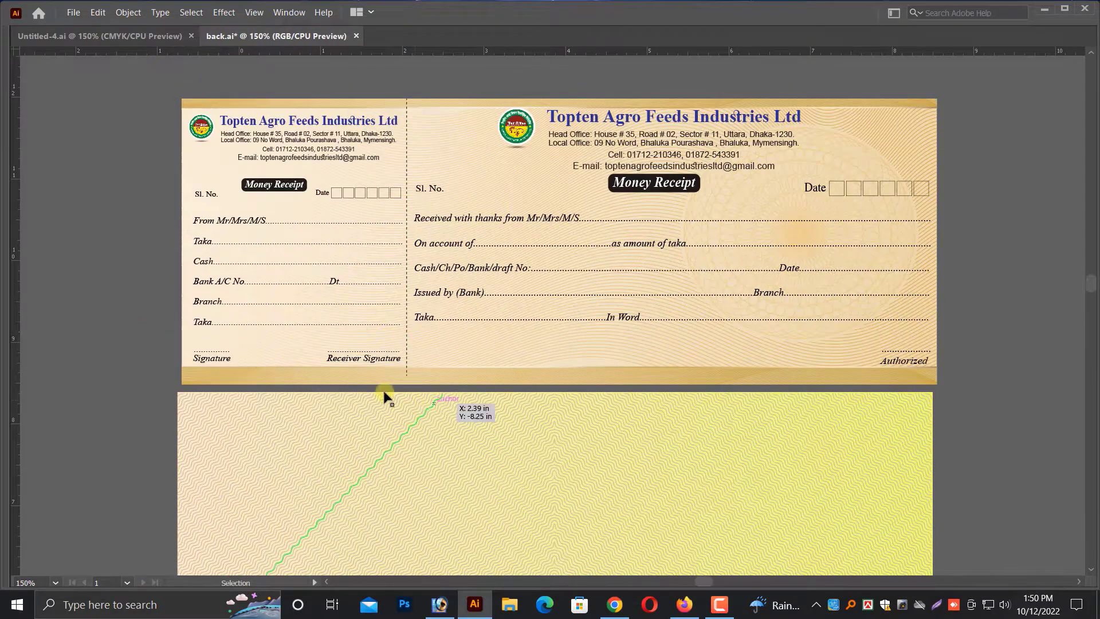
scroll(630, 436, "up", 5)
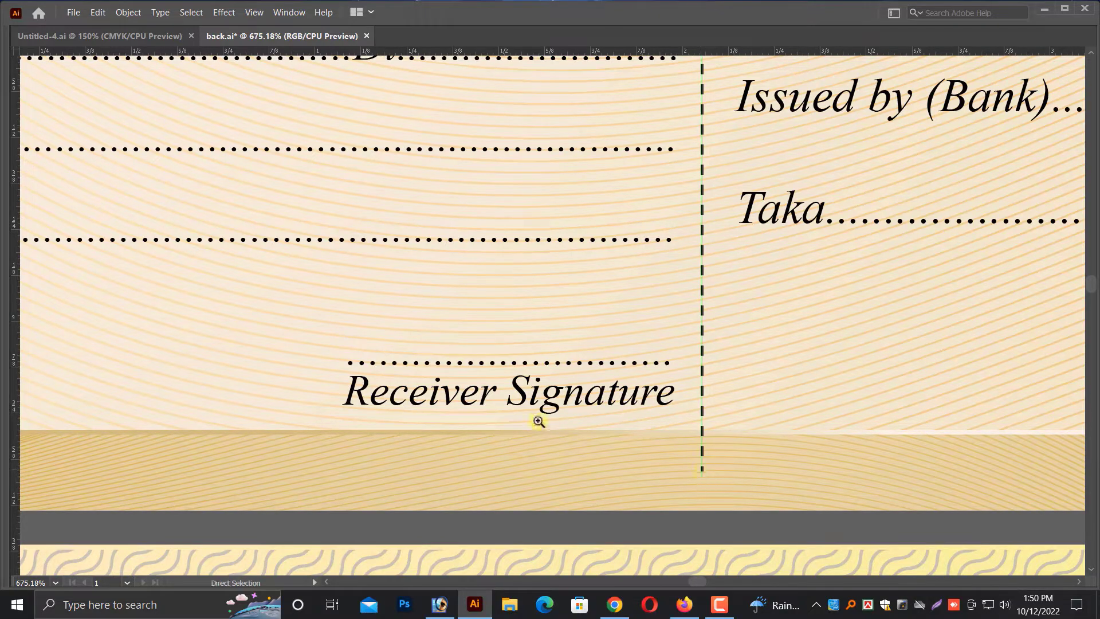
scroll(706, 390, "up", 5)
left_click_drag(617, 336, 617, 503)
scroll(570, 493, "down", 15)
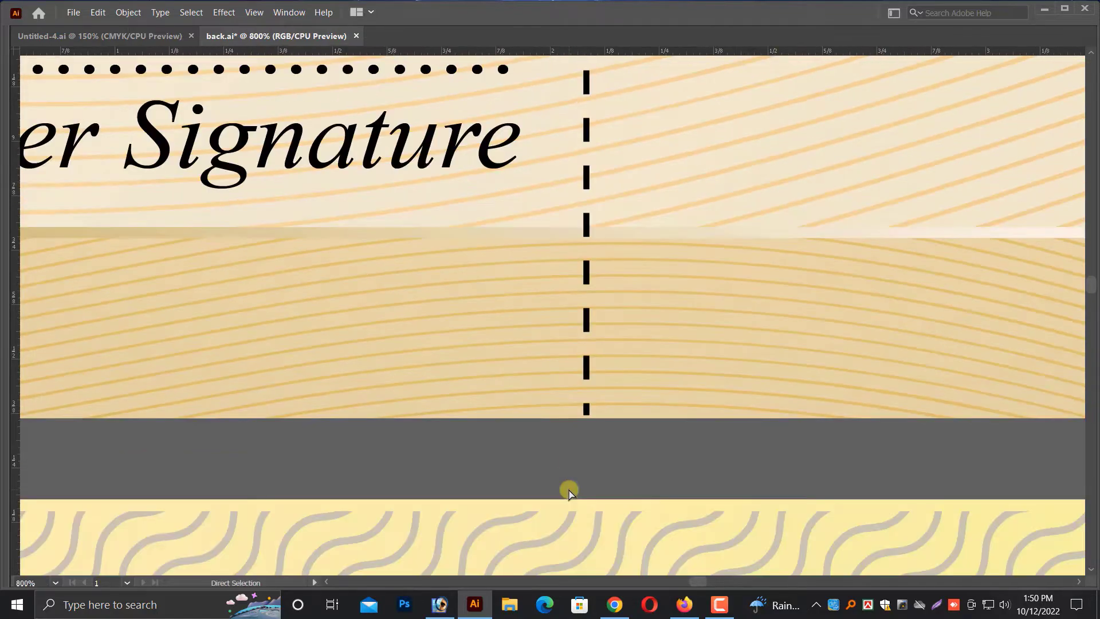
key("v")
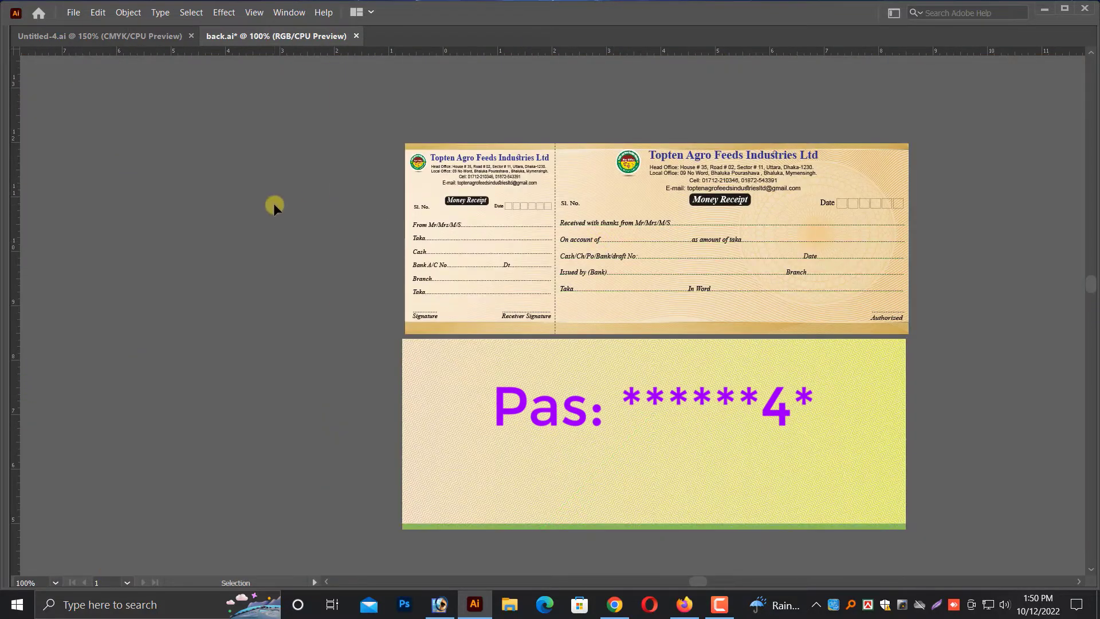
- Cut the first receipt's text, logos and dotted lines and paste them back in place in front of its background
scroll(1019, 240, "up", 2)
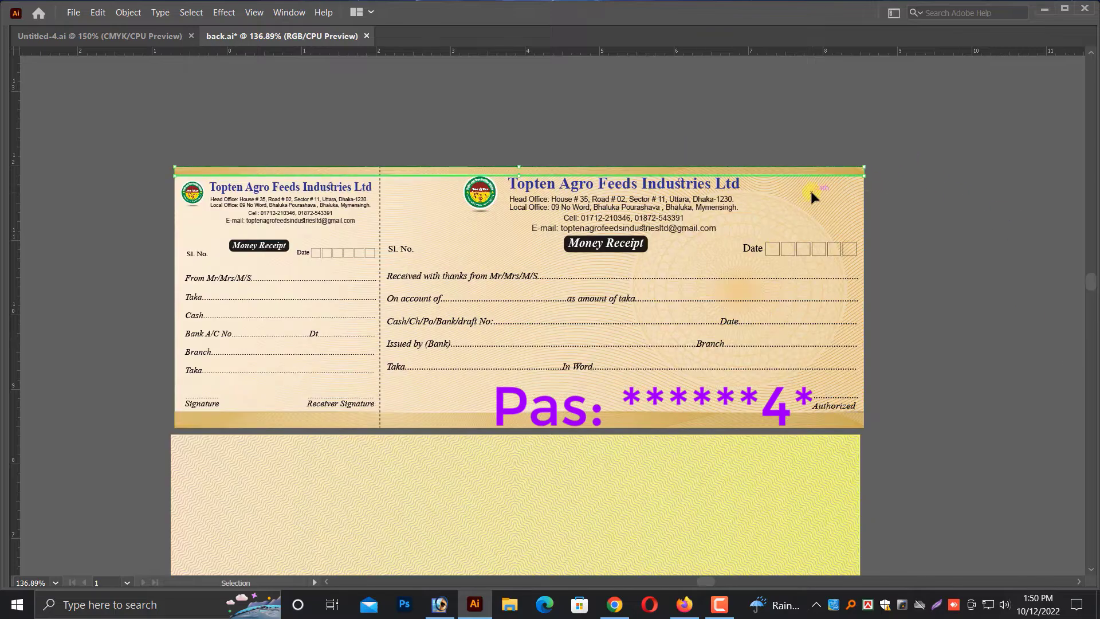
left_click_drag(678, 383, 847, 401)
scroll(841, 403, "down", 1)
key("ctrl+x")
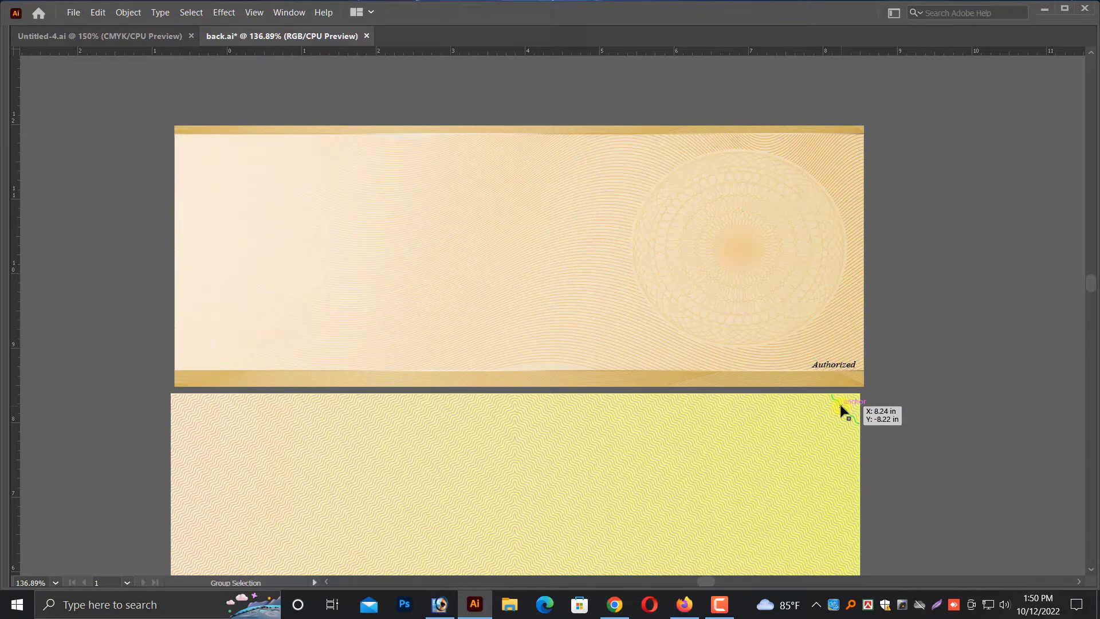
key("v")
left_click_drag(695, 307, 875, 368)
key("ctrl+f")
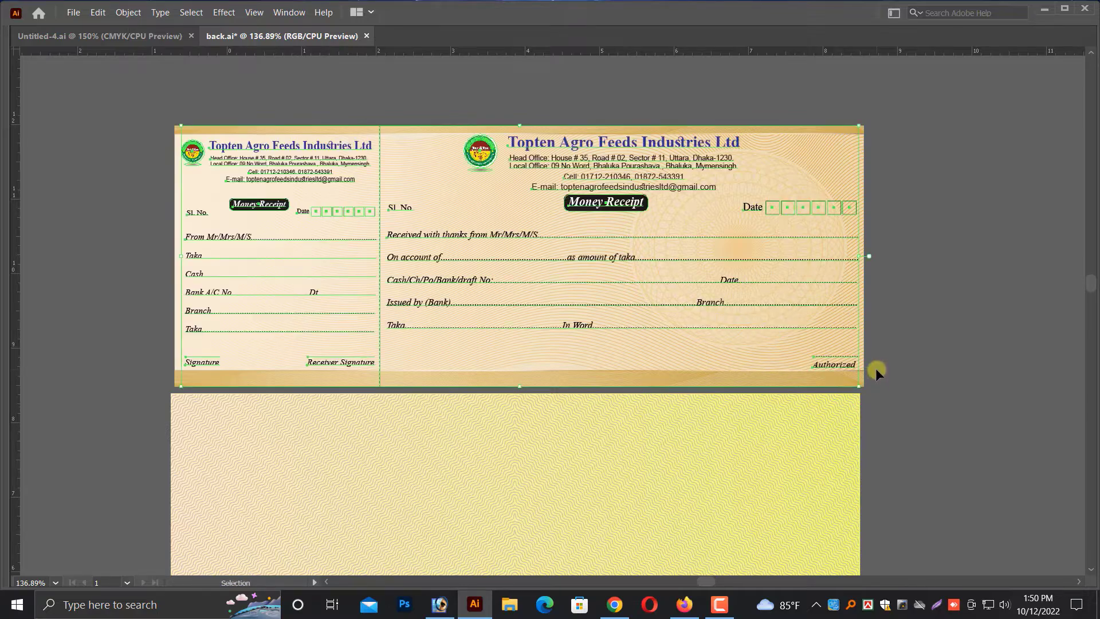
- Place a copy of the first receipt's layout on the yellow wavy background and nudge it up flush with the background's top edge
scroll(619, 247, "down", 1)
left_click_drag(599, 72, 602, 351)
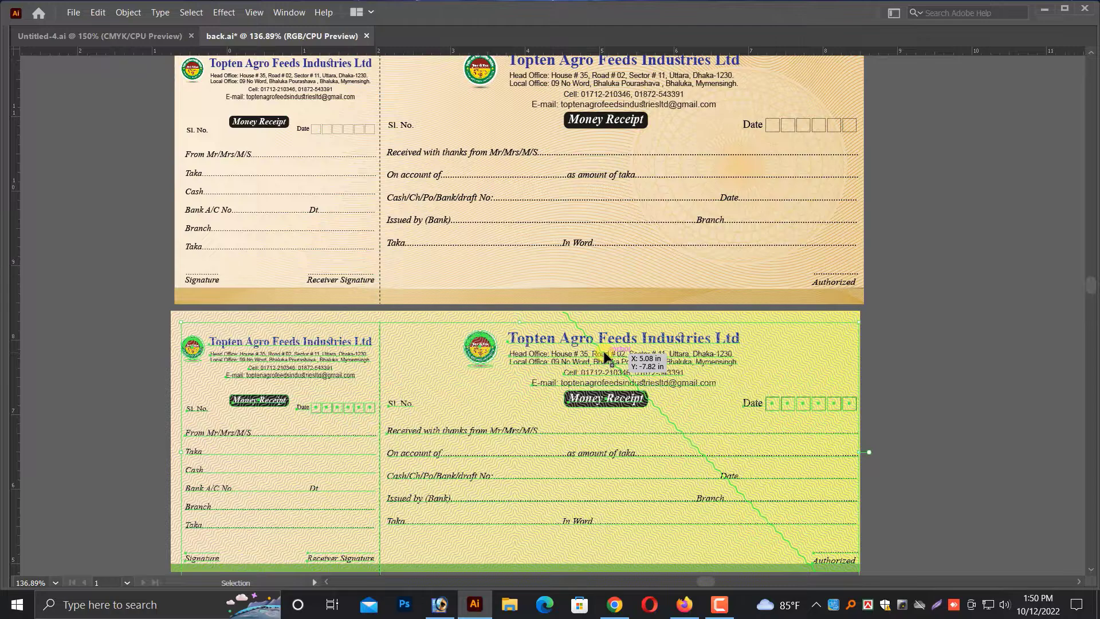
key("Up")
key("Up")
key("Up")
key("Up")
key("Up")
key("Up")
key("Up")
key("Up")
key("Up")
key("Up")
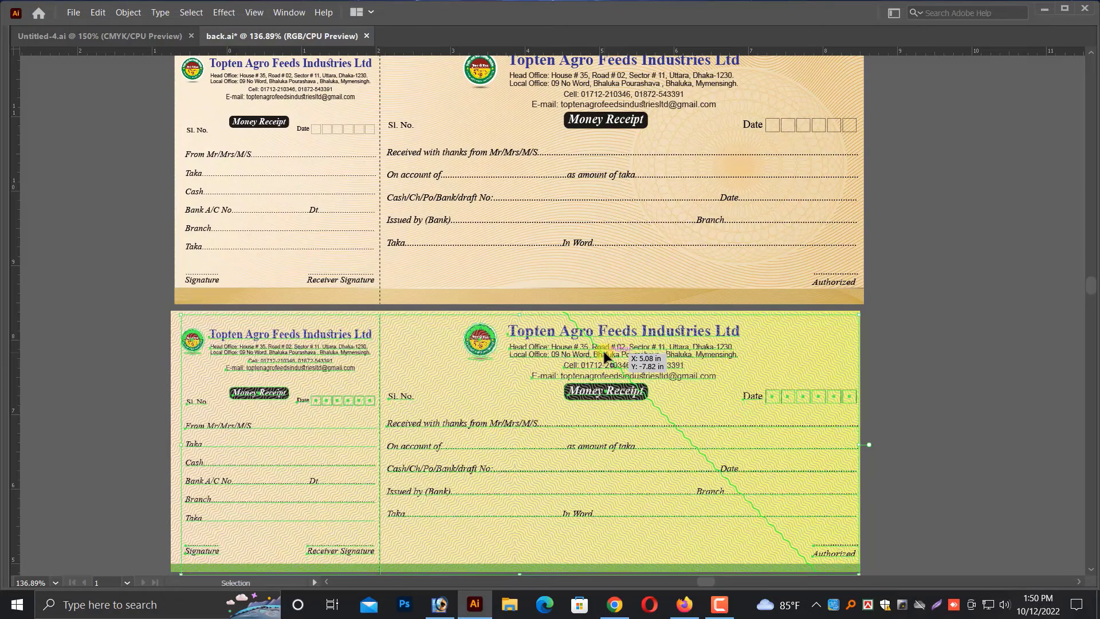
key("Up")
key("Up")
key("Up")
key("Up")
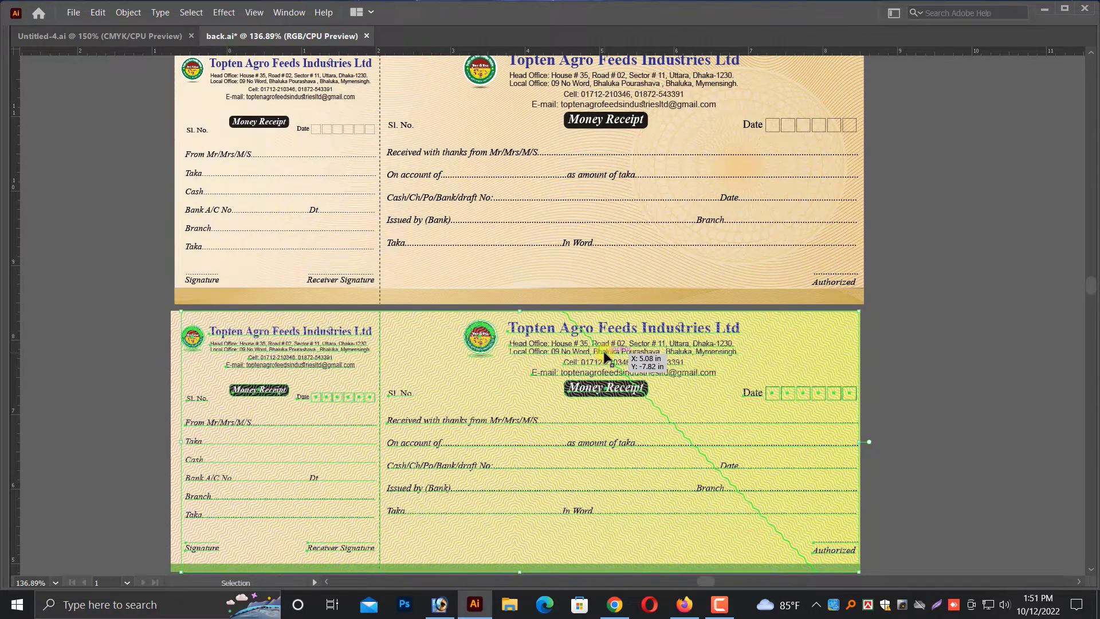
- Nudge the copied receipt layout left to centre it horizontally on the yellow wavy background
key("Left")
key("Left")
key("Left")
key("Left")
key("Left")
key("Left")
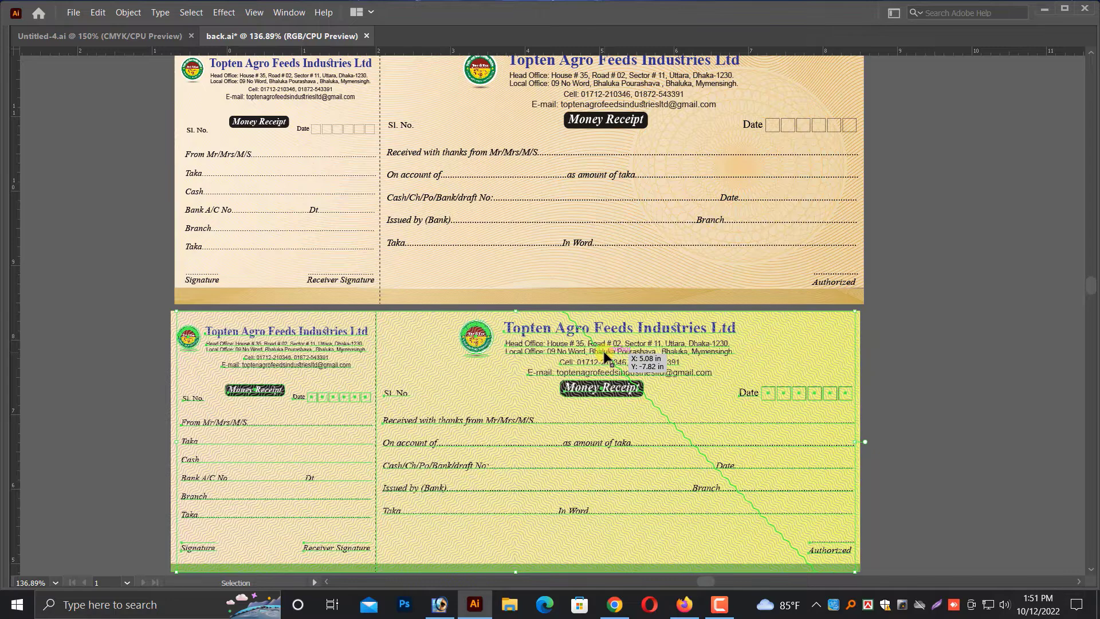
left_click(910, 441)
- Try to send the wavy line pattern over the second receipt's stub to the very back
scroll(552, 348, "down", 1)
left_click_drag(208, 293, 568, 410)
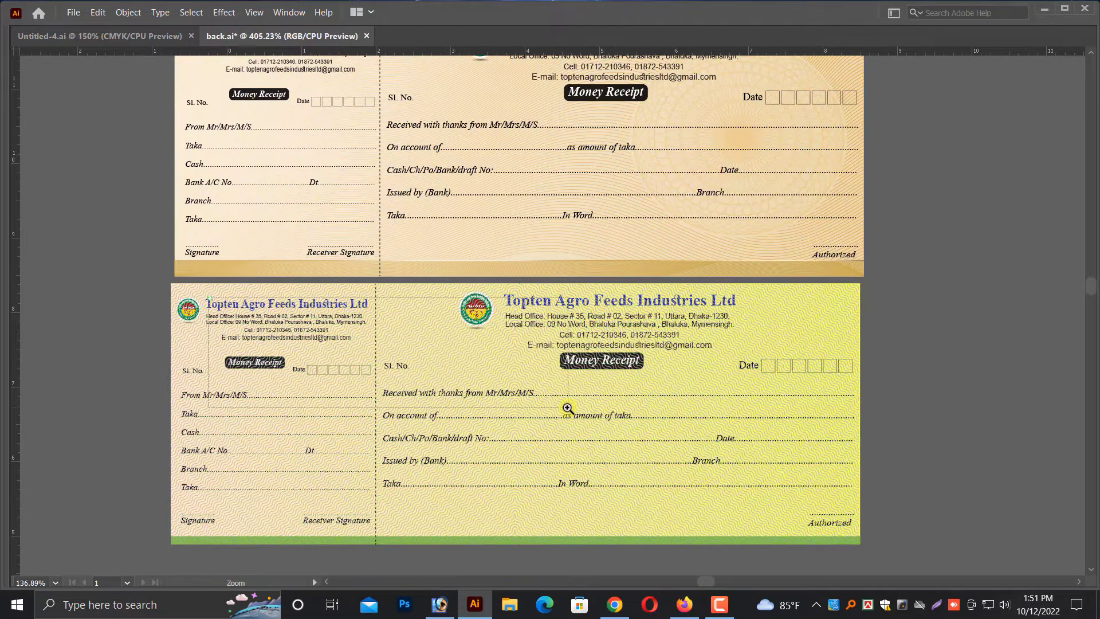
left_click_drag(389, 367, 604, 401)
left_click_drag(223, 323, 739, 408)
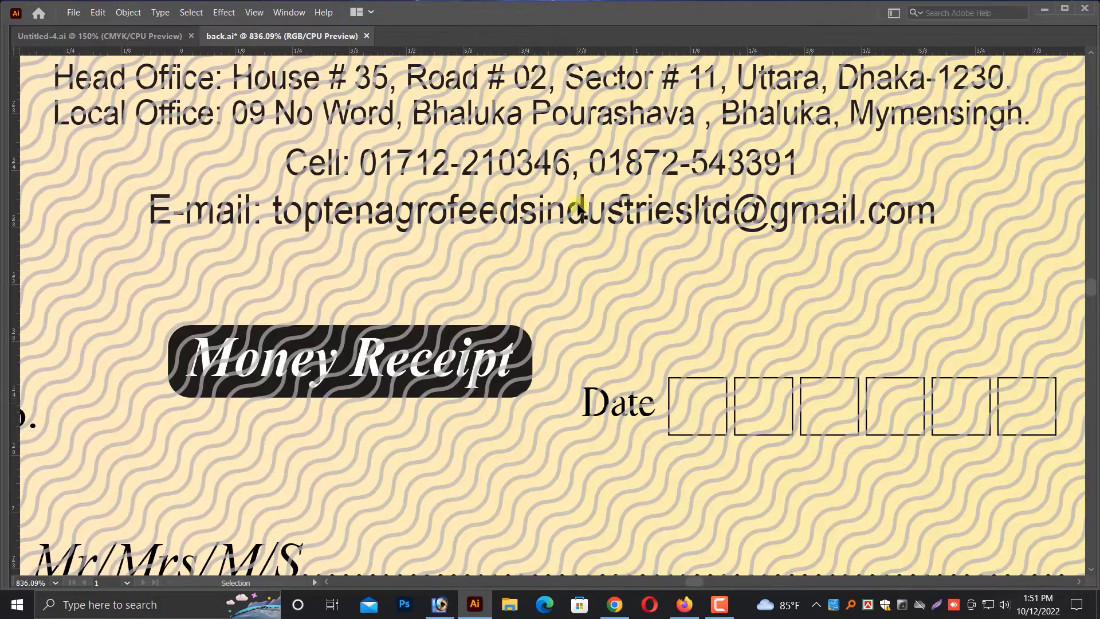
left_click(596, 210)
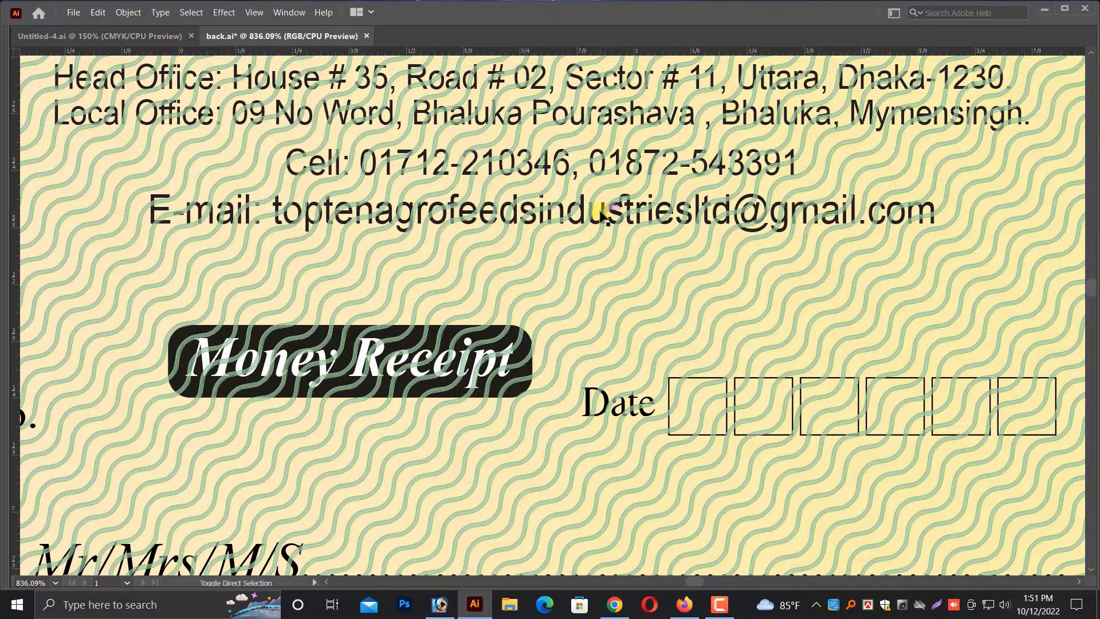
key("ctrl+shift+bracketleft")
key("ctrl+minus")
key("ctrl+minus")
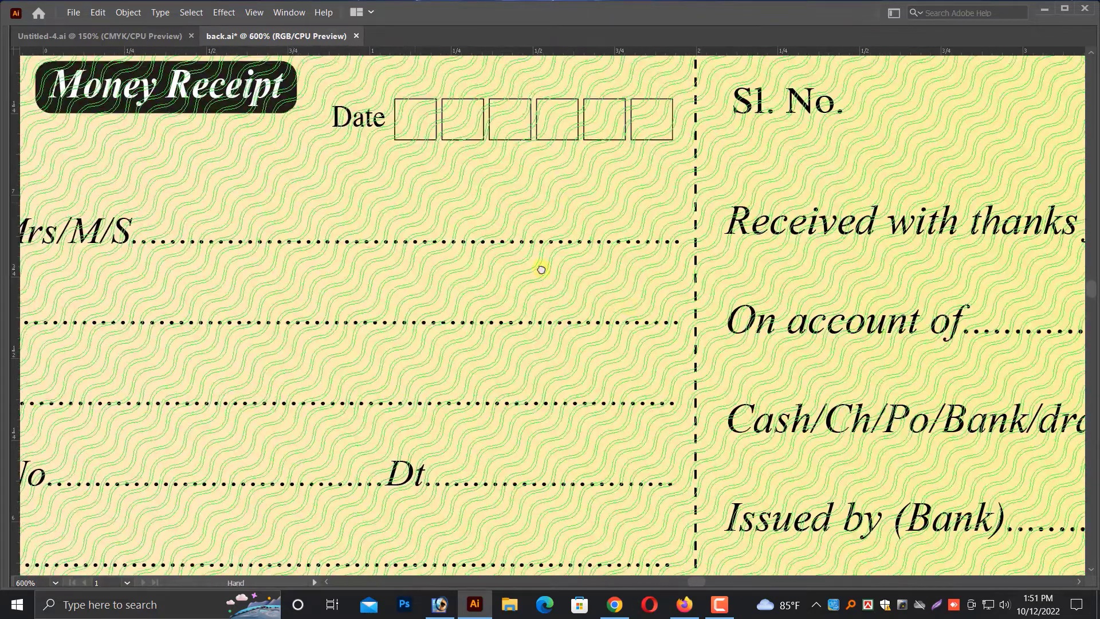
left_click_drag(541, 269, 1028, 481)
key("alt+space")
left_click(204, 303)
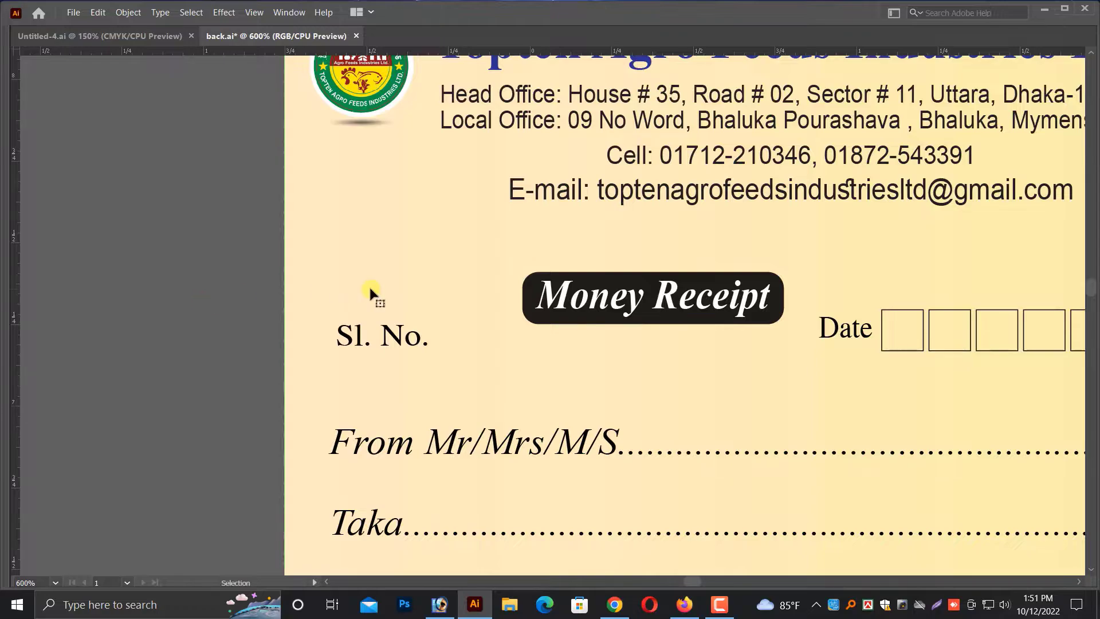
key("ctrl+z")
- Send the yellow background and the wavy lines of its left half behind the second receipt's text
key("ctrl+minus")
key("ctrl+minus")
key("ctrl+minus")
key("ctrl+minus")
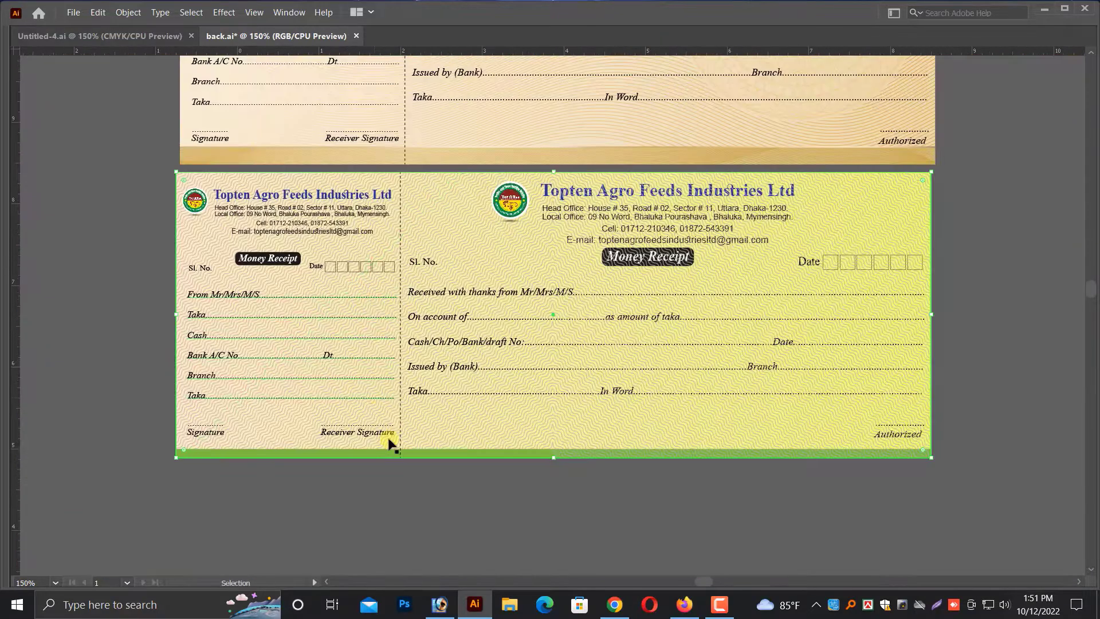
scroll(1007, 427, "up", 2)
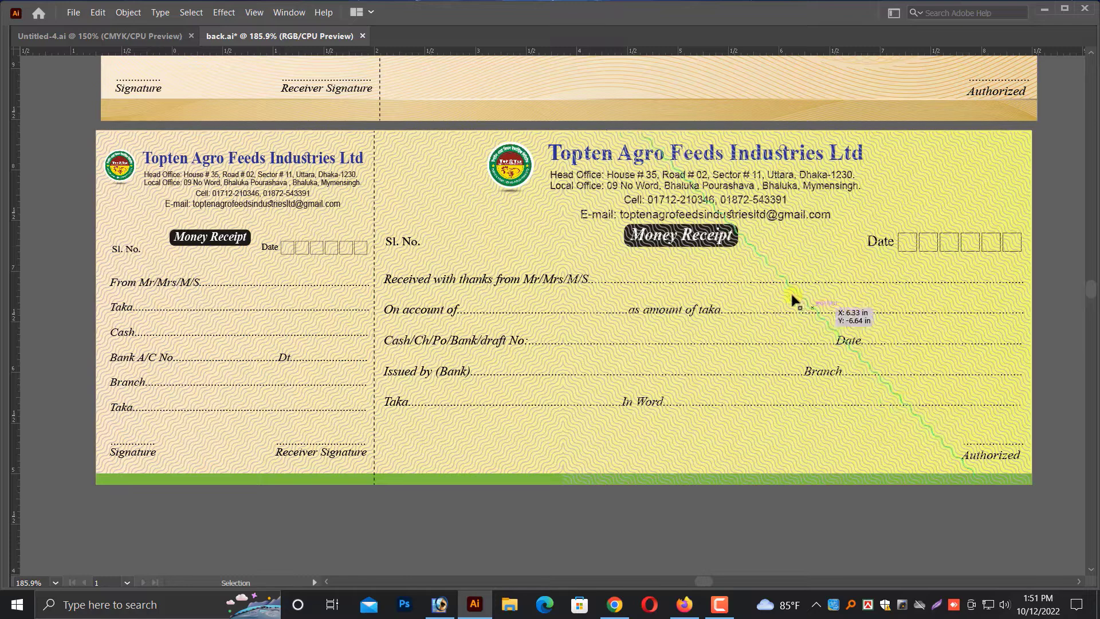
- Send the wavy lines covering the right half of the second receipt behind its text
left_click(800, 200)
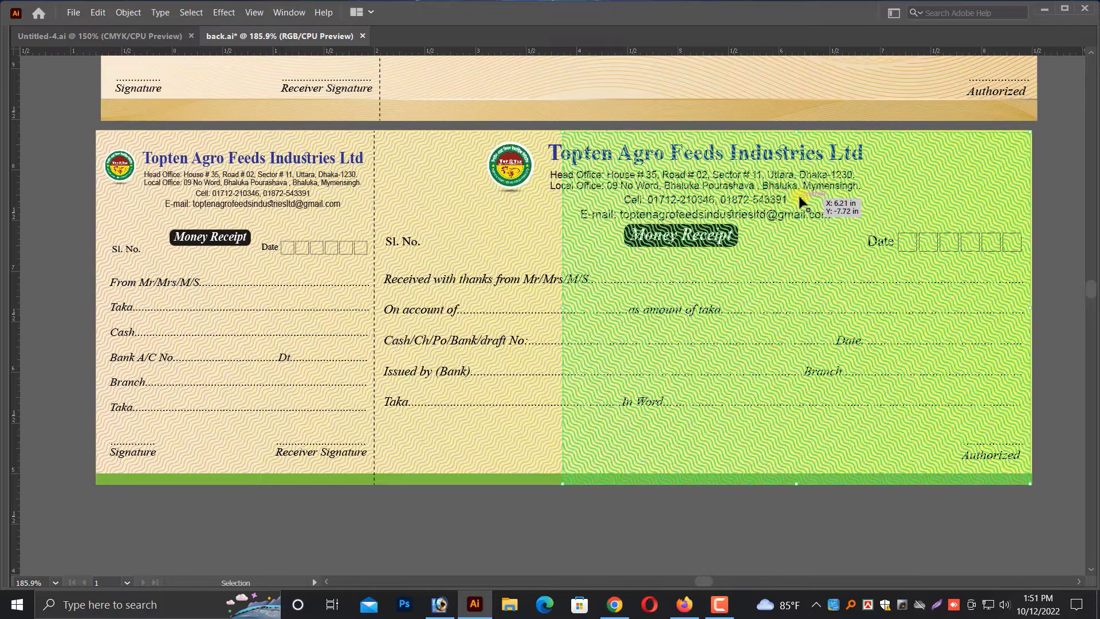
key("a")
key("v")
left_click(473, 525)
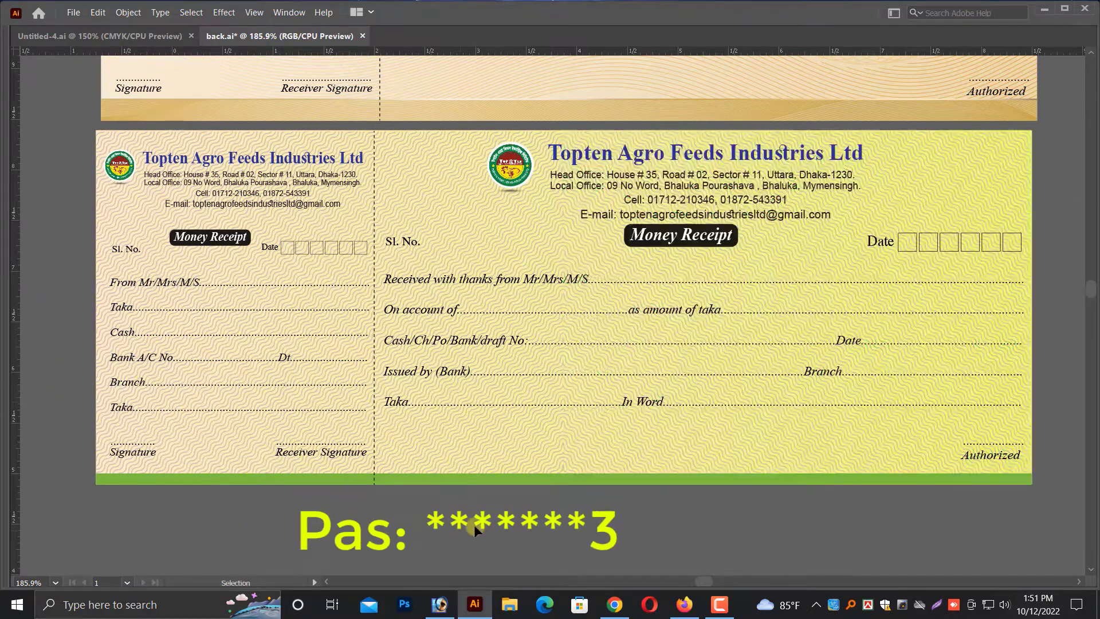
- Examine the second receipt's header, date boxes and text against the waves up close, and compare both receipts at full view
scroll(507, 504, "up", 3)
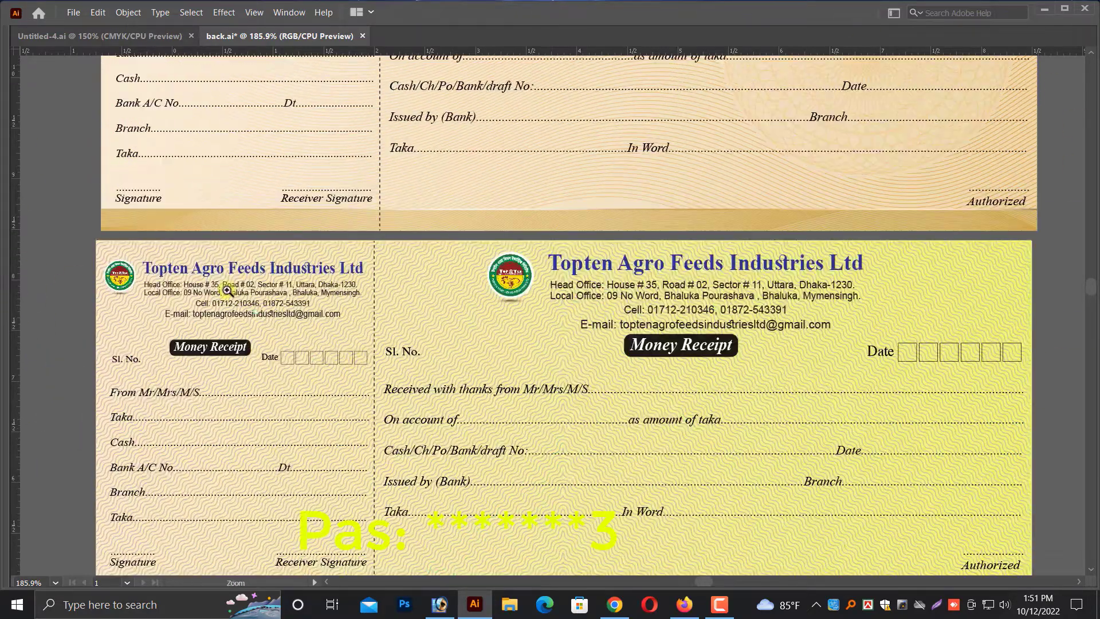
scroll(476, 387, "up", 3)
left_click_drag(493, 388, 758, 431)
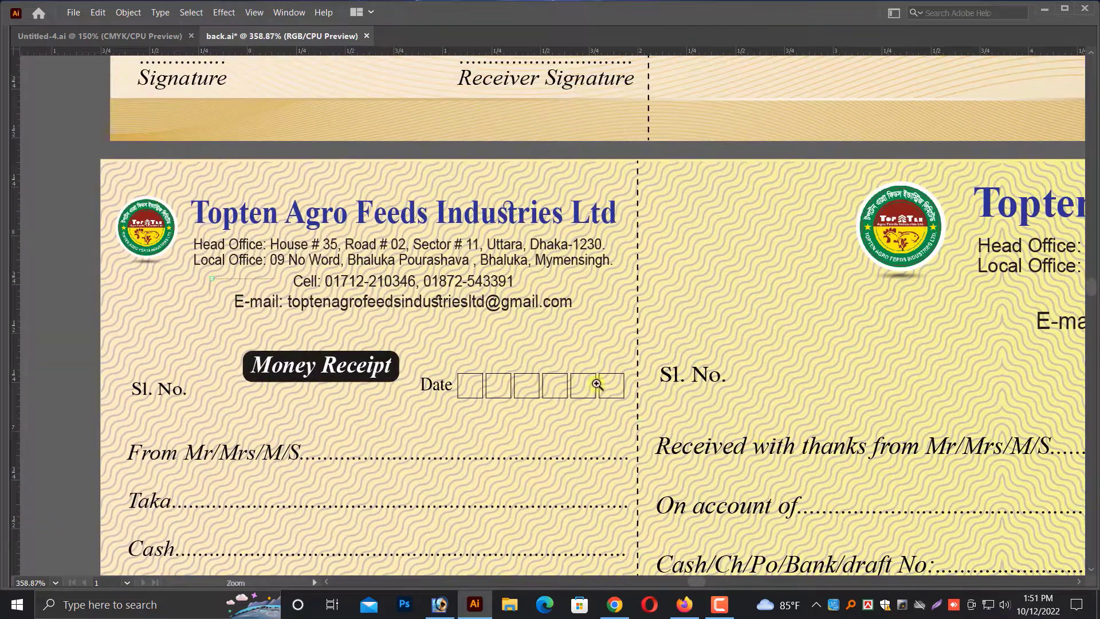
scroll(597, 384, "up", 3)
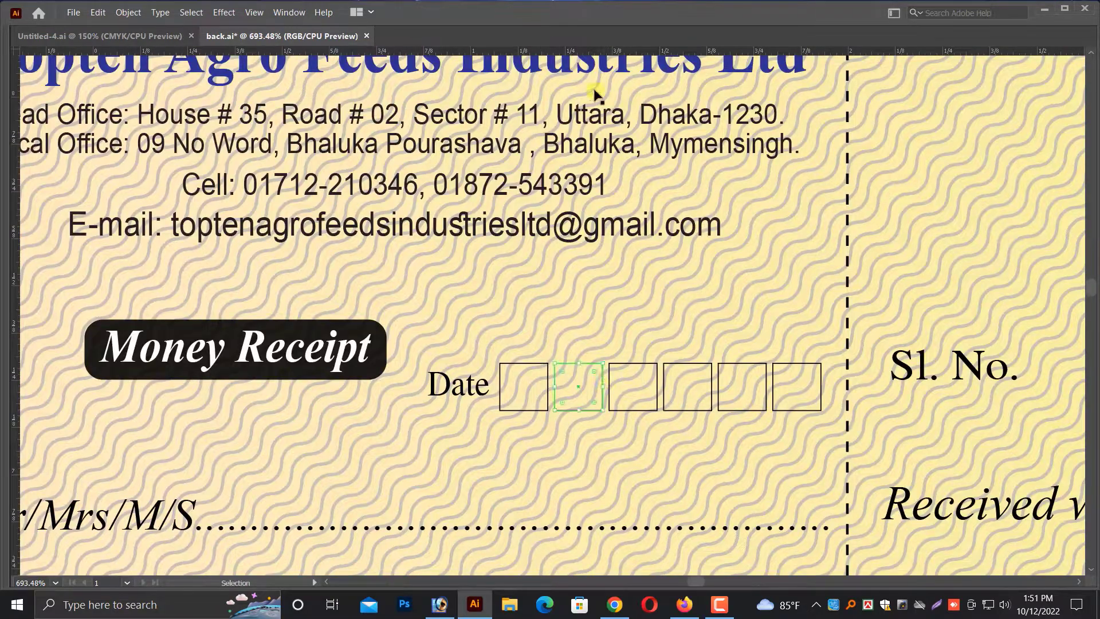
left_click_drag(634, 52, 632, 364)
key("ctrl+z")
scroll(723, 388, "down", 8)
left_click_drag(721, 374, 635, 443)
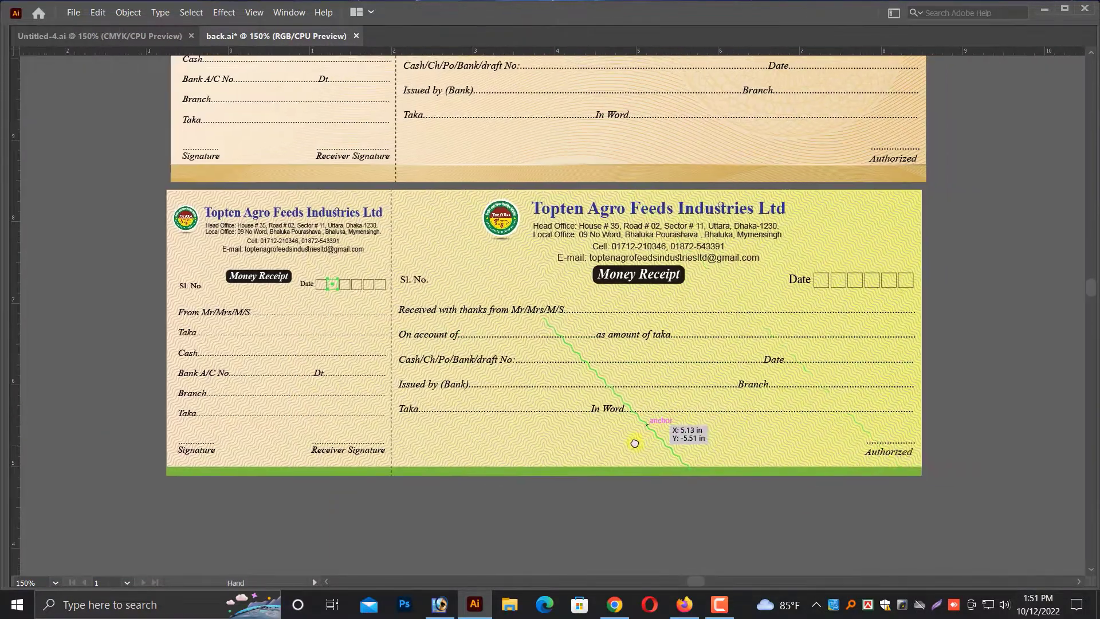
scroll(1028, 433, "up", 4)
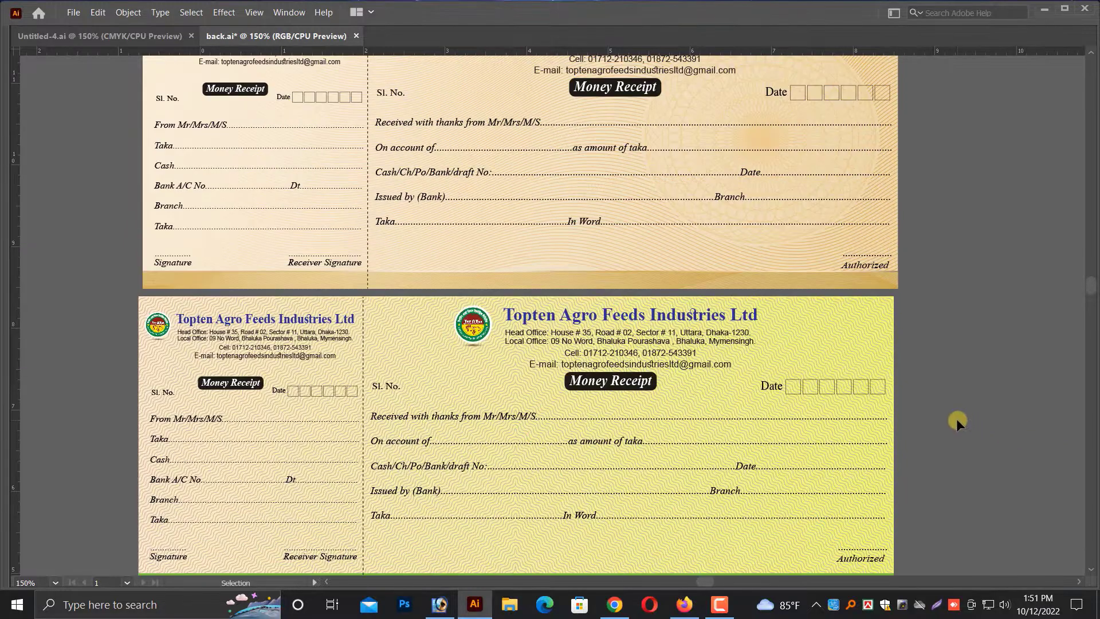
scroll(956, 419, "up", 2)
key("ctrl+minus")
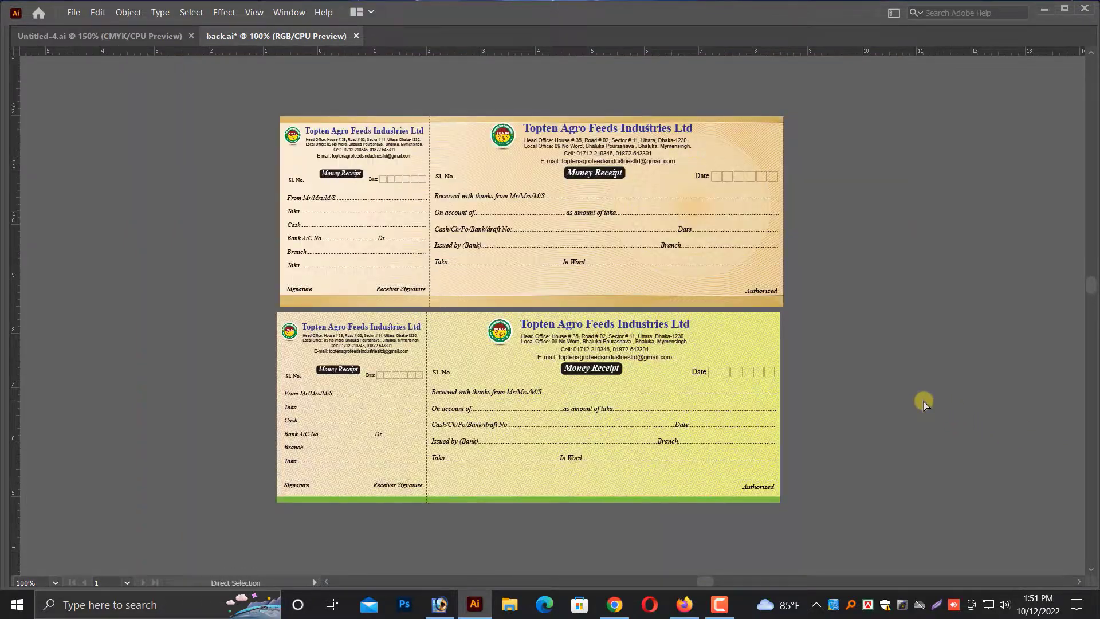